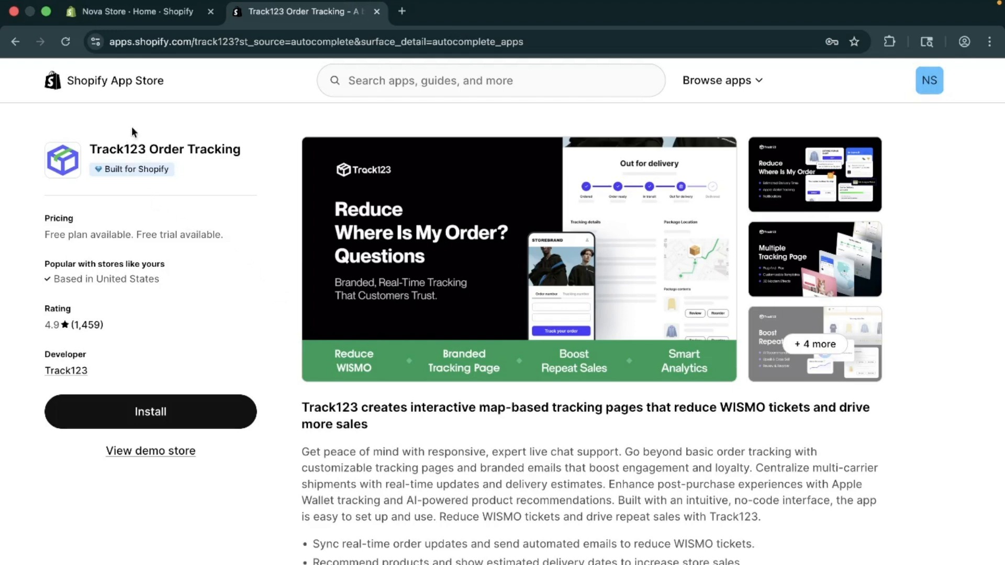
Review the Track123 Order Tracking listing in the Shopify App Store, including its description, pricing plans and merchant reviews.
click(140, 10)
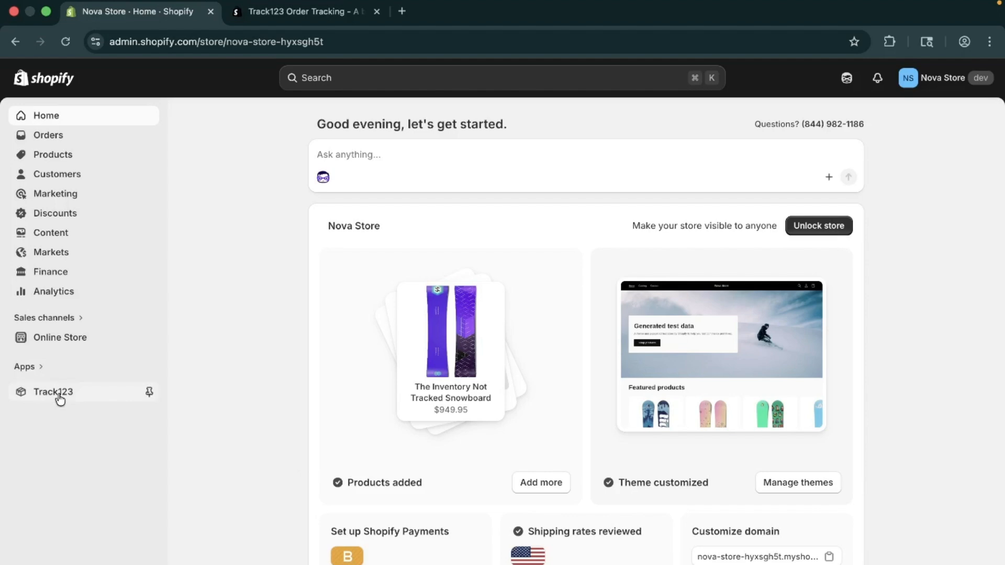
click(272, 11)
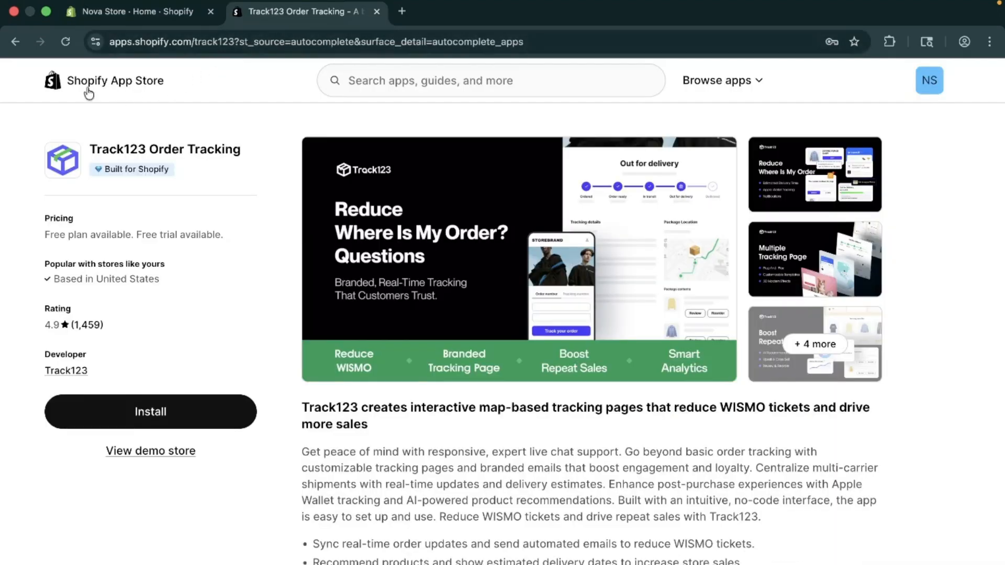
click(451, 84)
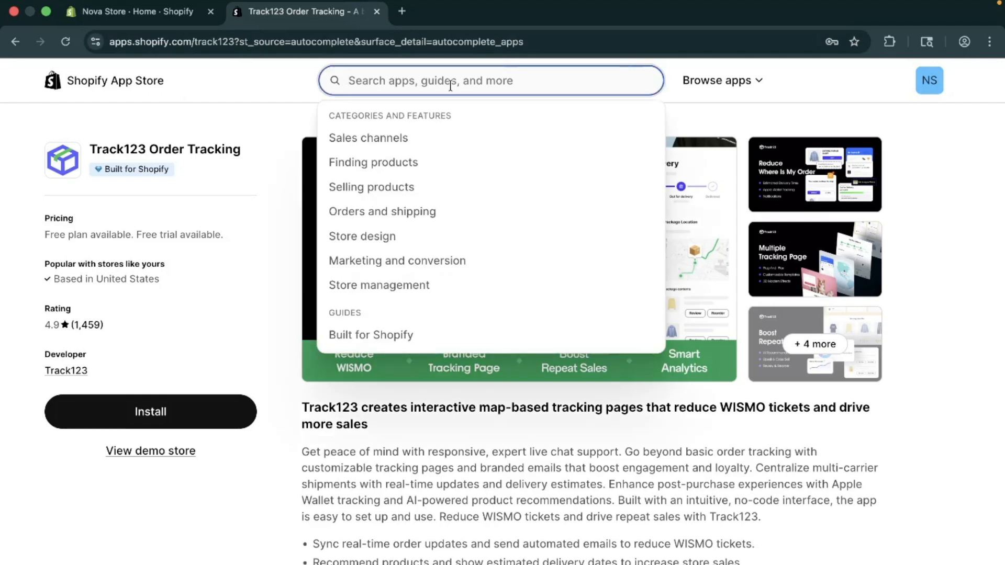
click(266, 127)
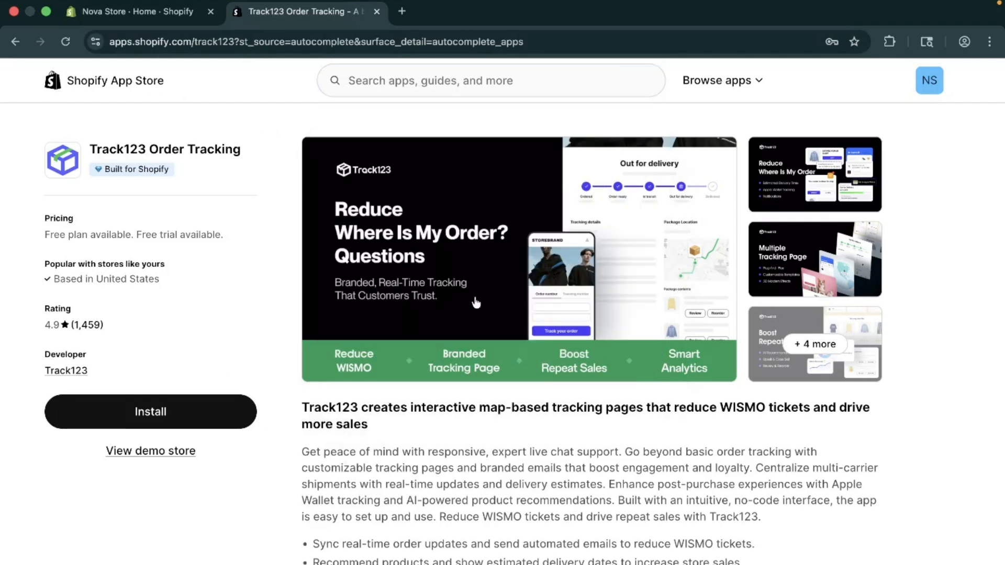
scroll(542, 437, down, 5)
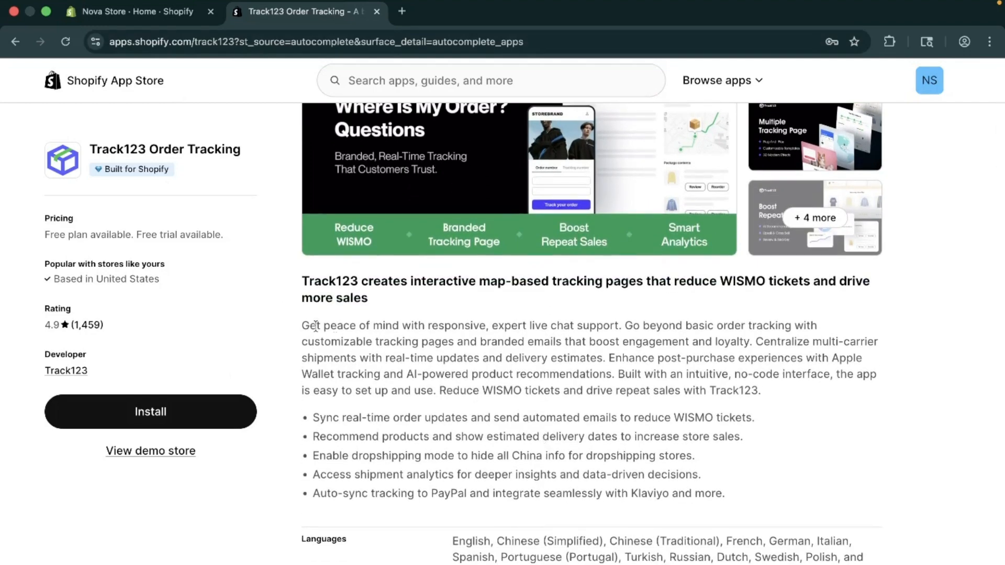
scroll(496, 449, down, 12)
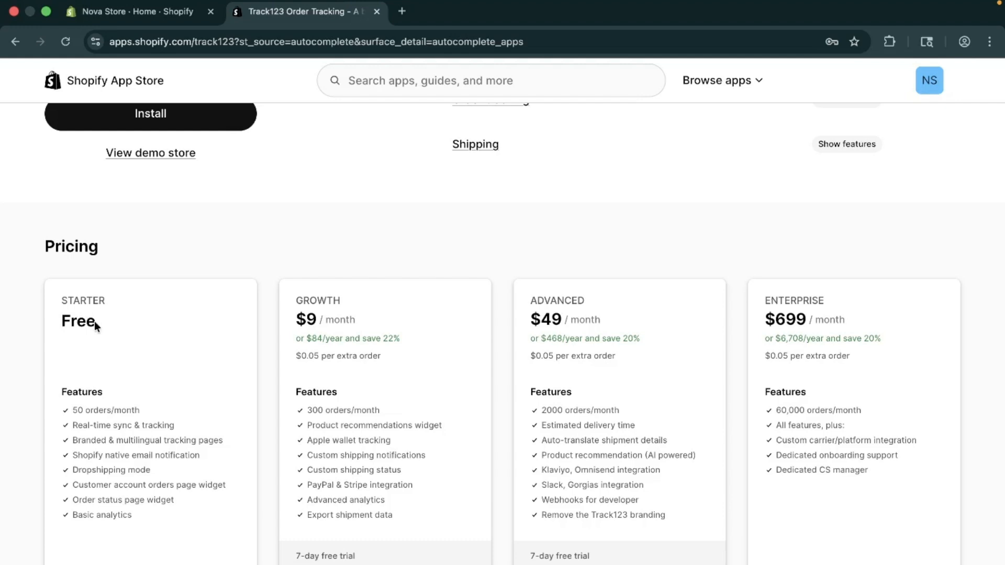
scroll(441, 399, down, 5)
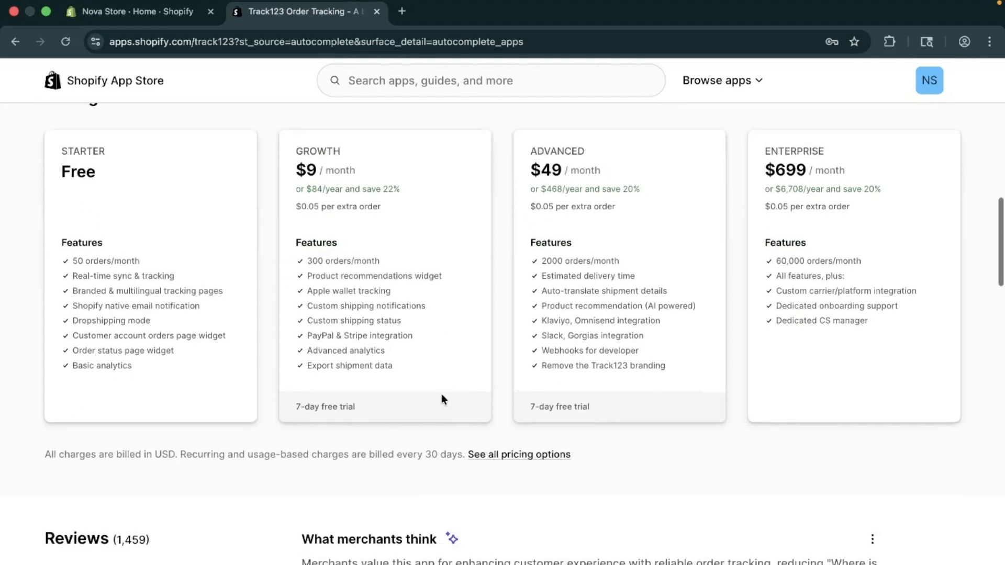
scroll(442, 400, down, 8)
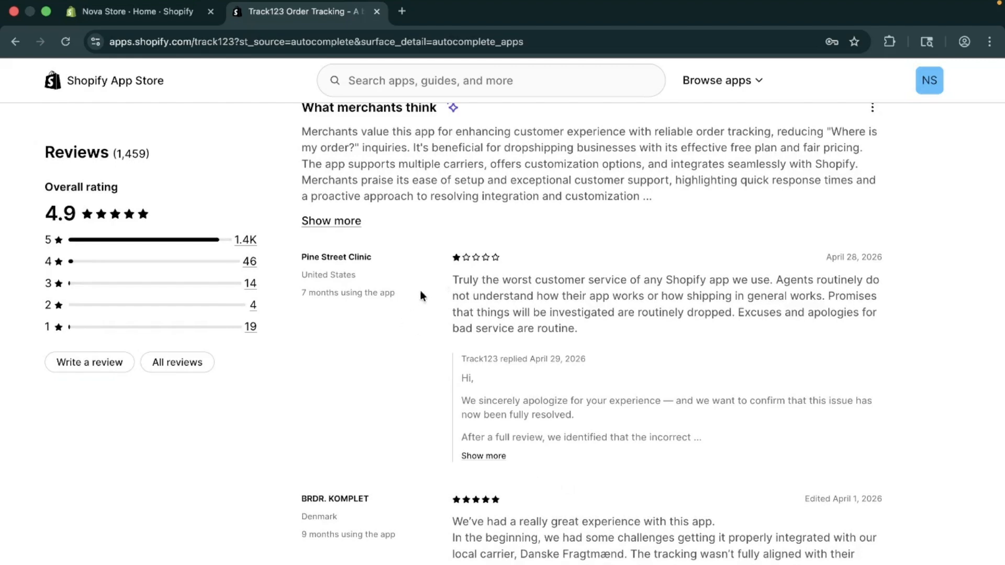
scroll(479, 245, up, 10)
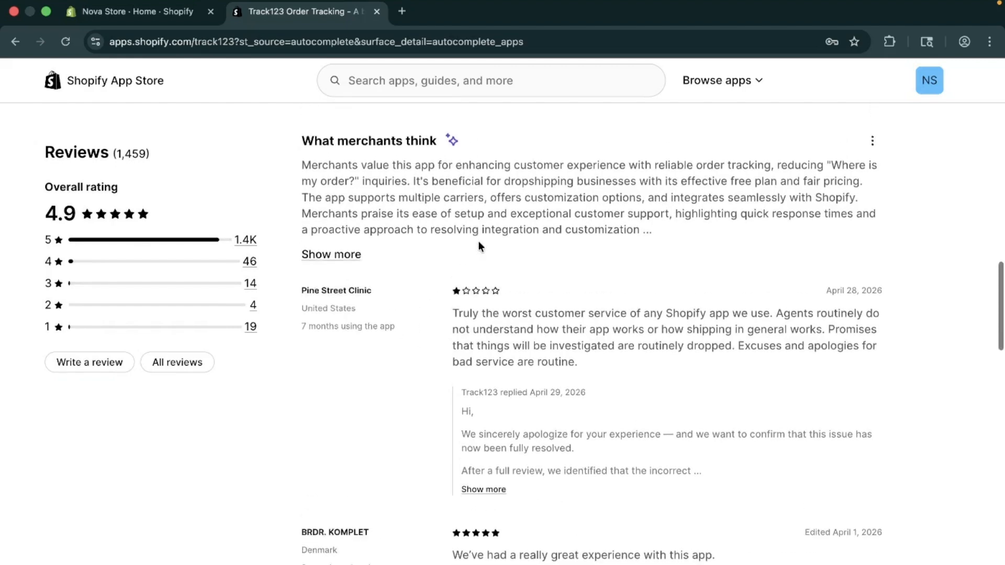
scroll(442, 343, up, 5)
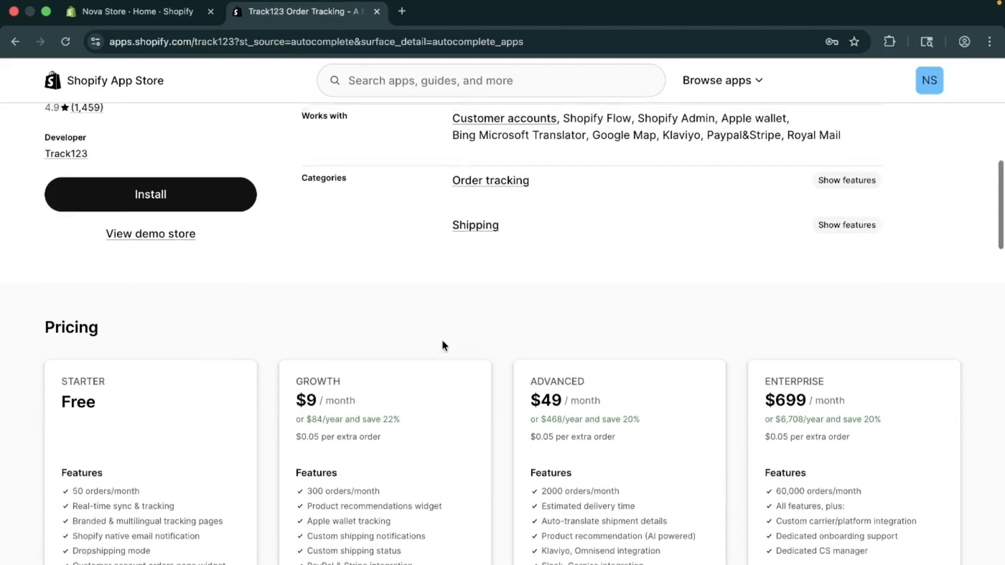
scroll(442, 340, up, 1)
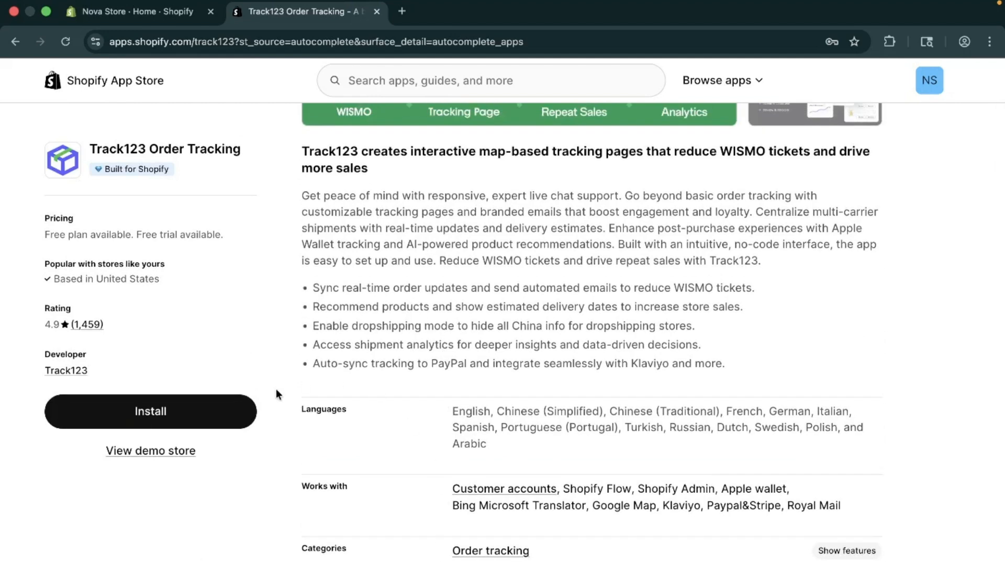
Switch to the Nova Store admin and open the Track123 app's default Track order status page for customization.
click(156, 8)
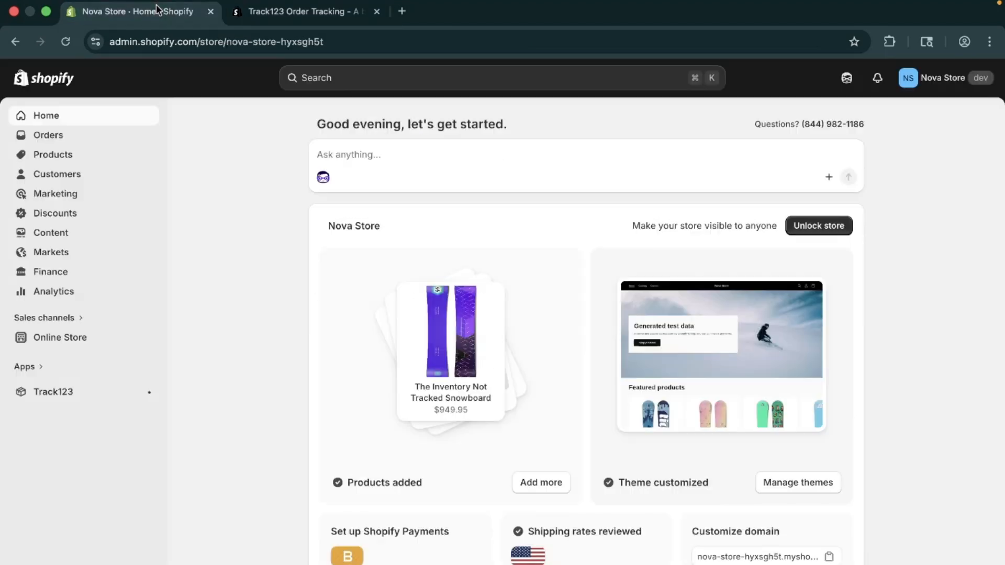
click(67, 395)
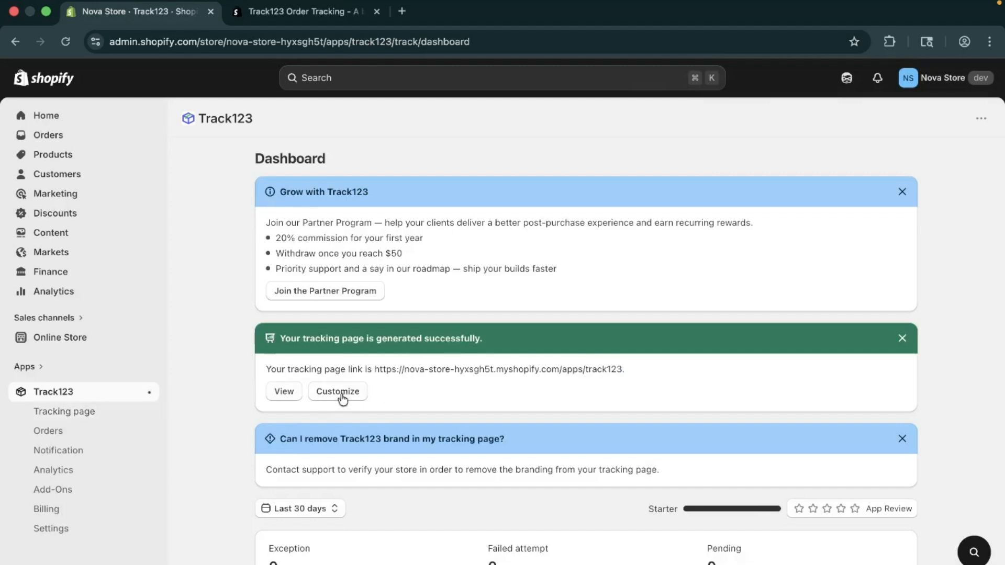
click(104, 423)
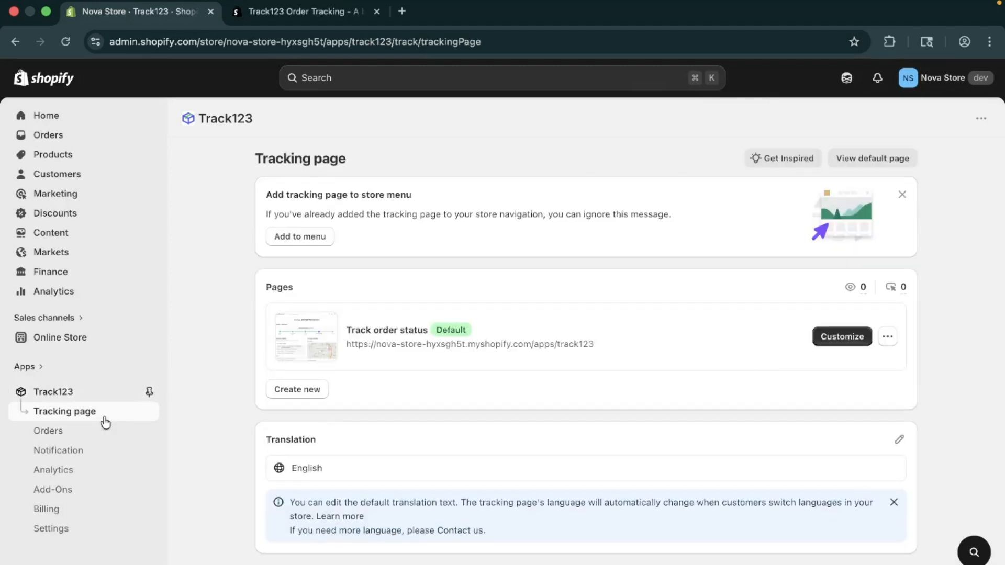
click(840, 337)
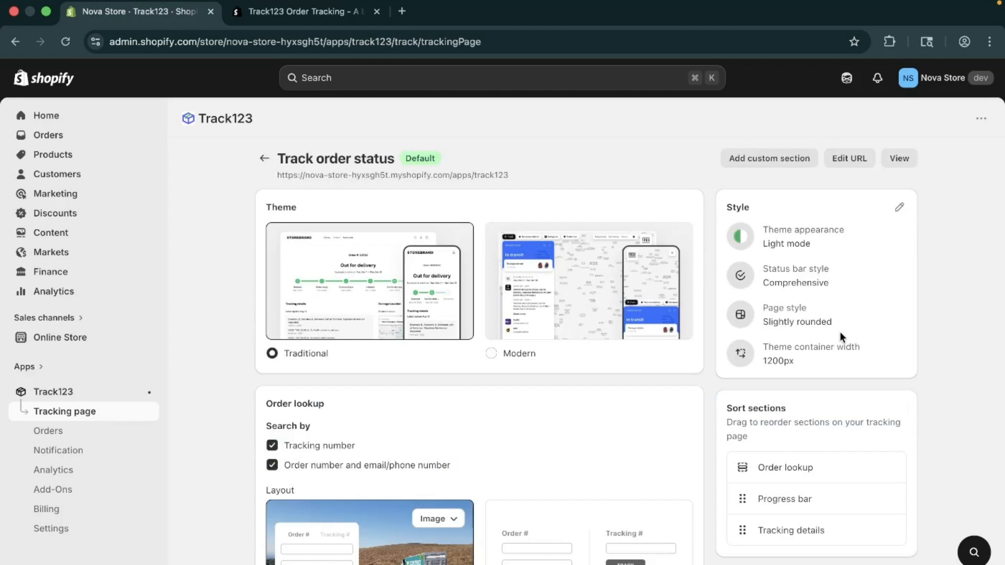
Look over the tracking page settings, try the Modern theme and switch back to Traditional.
scroll(395, 448, down, 2)
scroll(396, 448, up, 2)
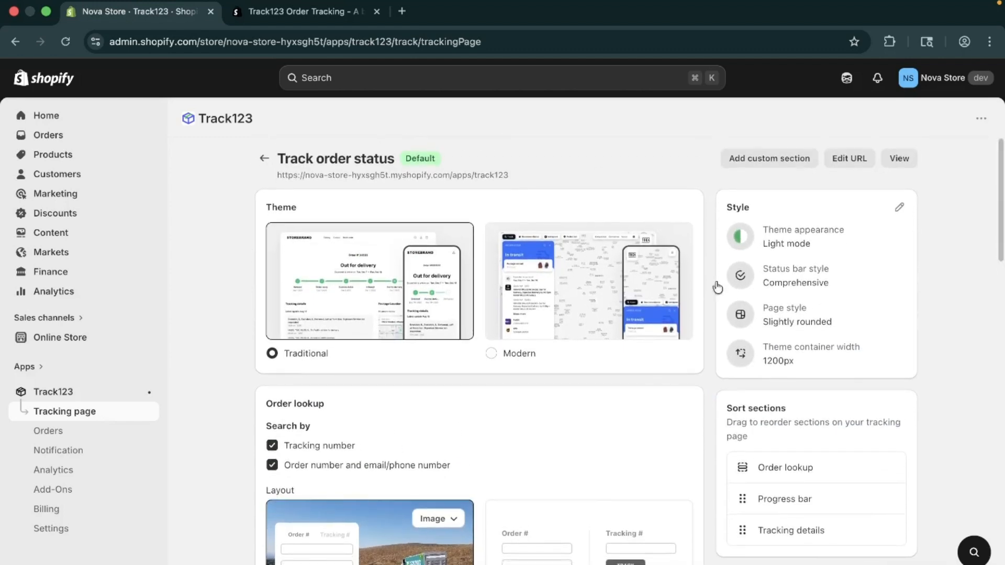
scroll(471, 556, down, 3)
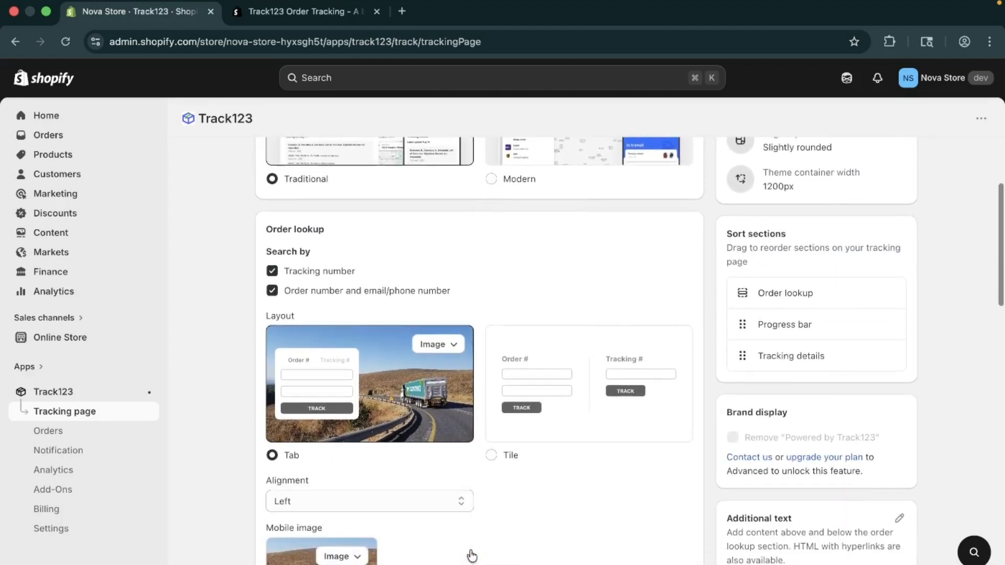
scroll(472, 556, down, 3)
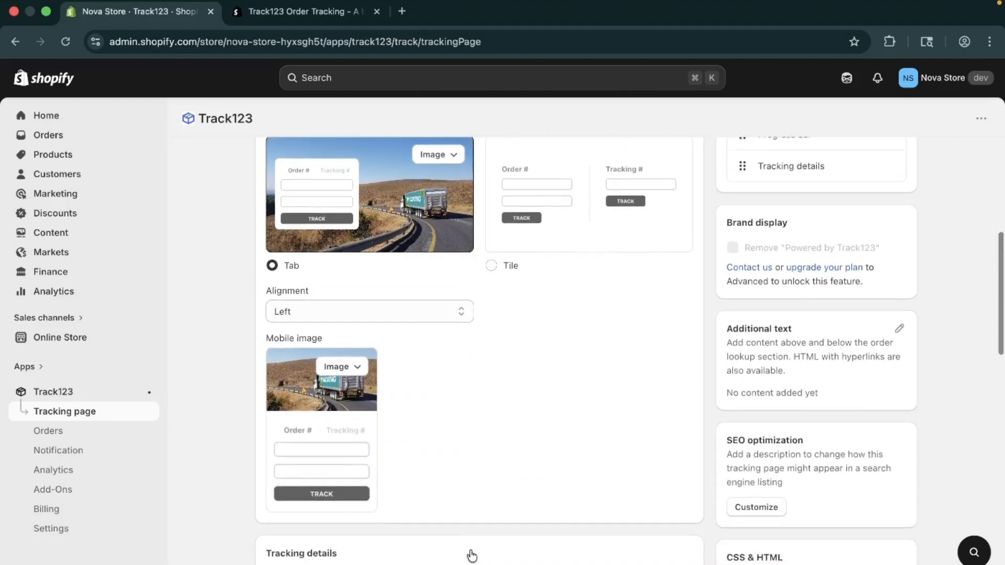
scroll(471, 556, down, 10)
scroll(471, 556, up, 15)
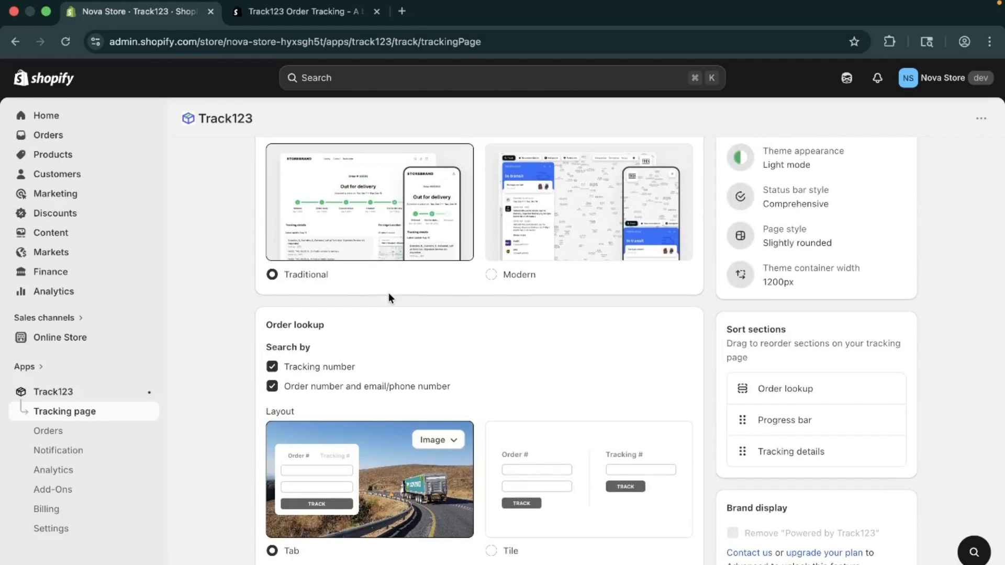
click(524, 277)
scroll(523, 280, up, 2)
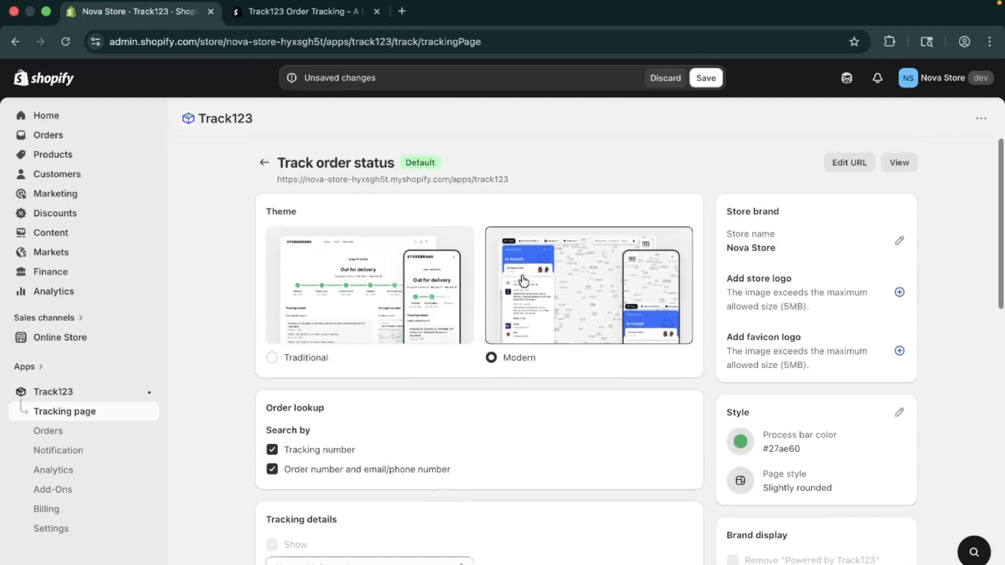
click(285, 364)
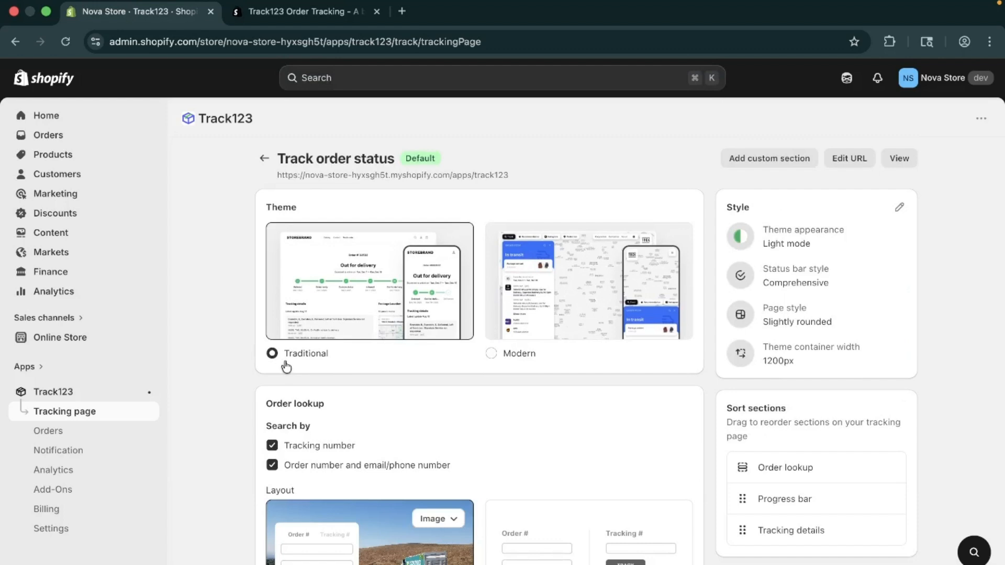
View the image options of the Tab layout in the Order lookup section and dismiss them without choosing one.
scroll(282, 361, down, 1)
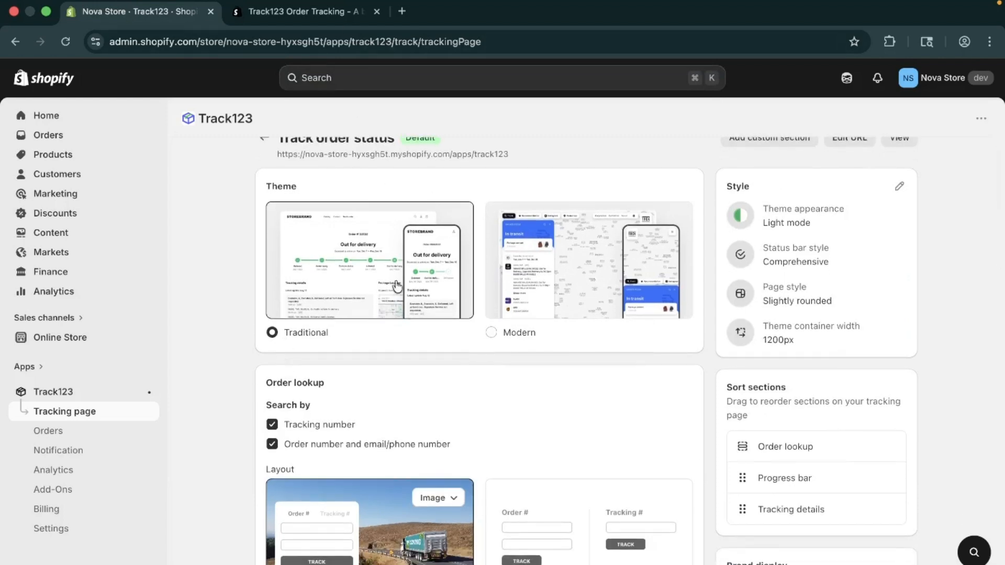
scroll(396, 286, down, 5)
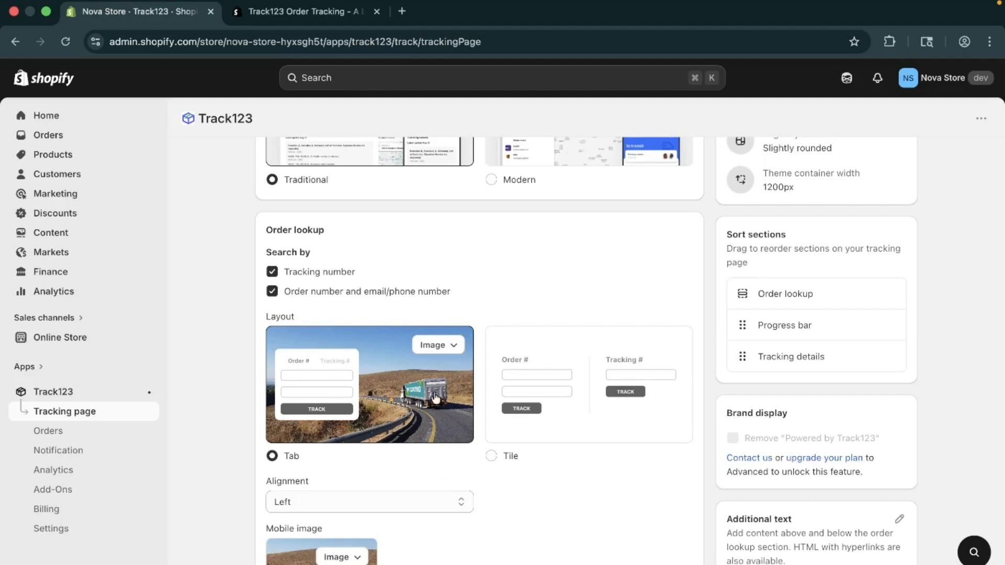
click(449, 346)
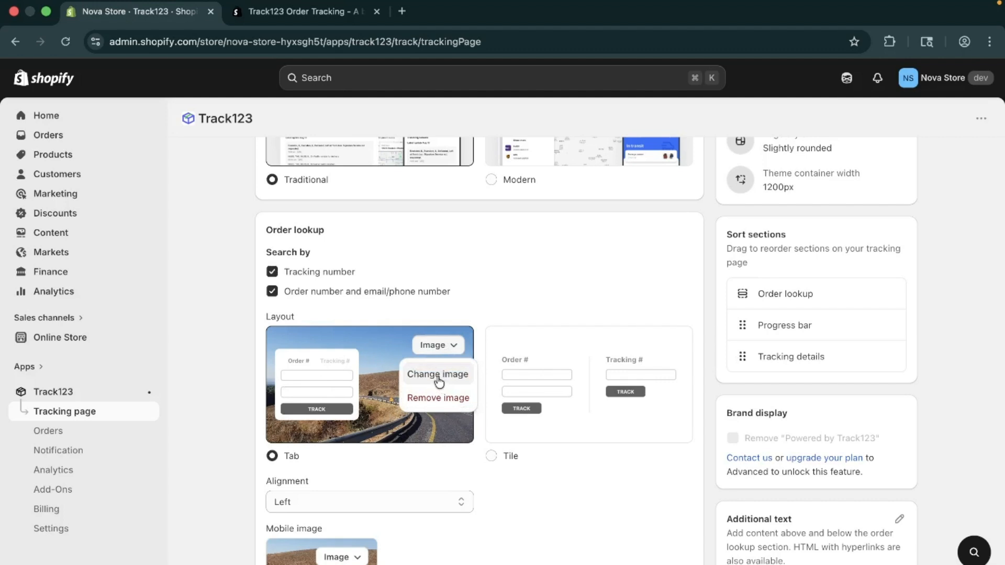
click(425, 419)
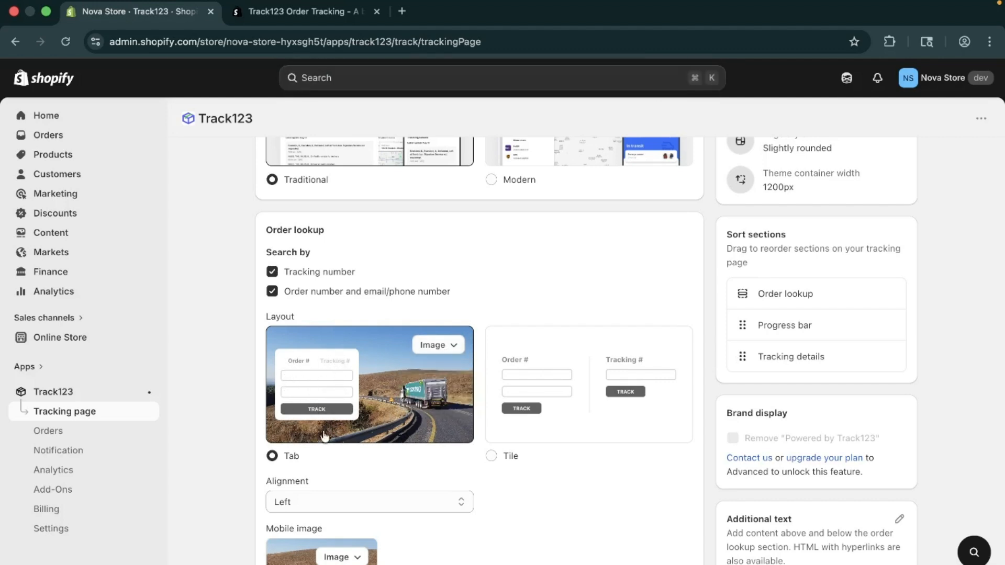
Try the Tile layout for the order lookup and switch back to the Tab layout.
scroll(325, 438, down, 1)
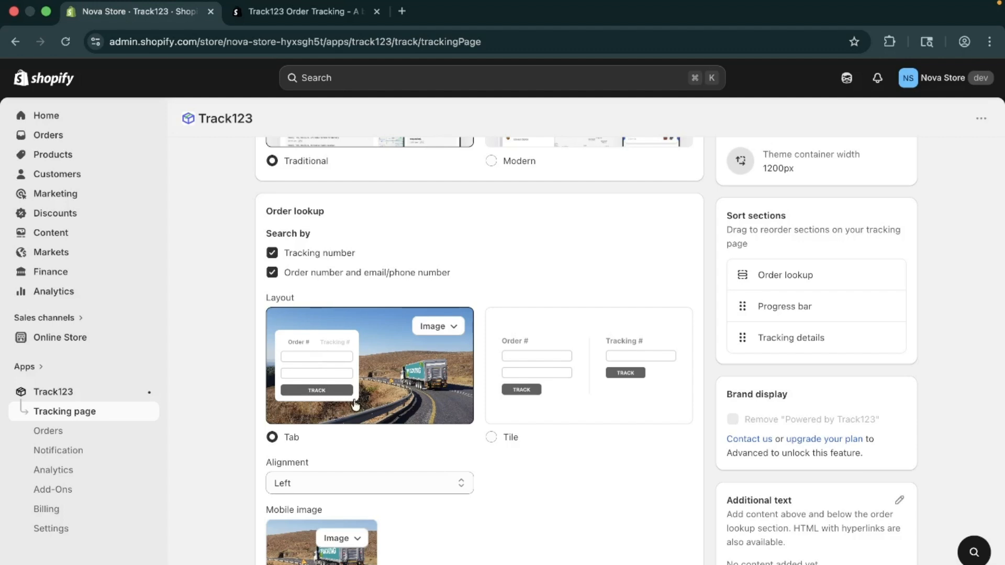
click(510, 439)
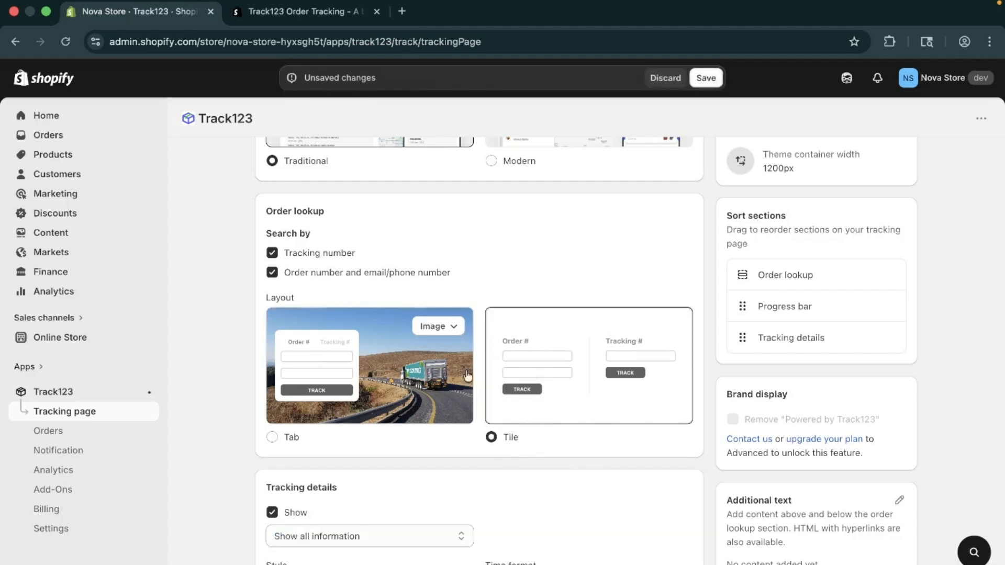
scroll(481, 443, down, 2)
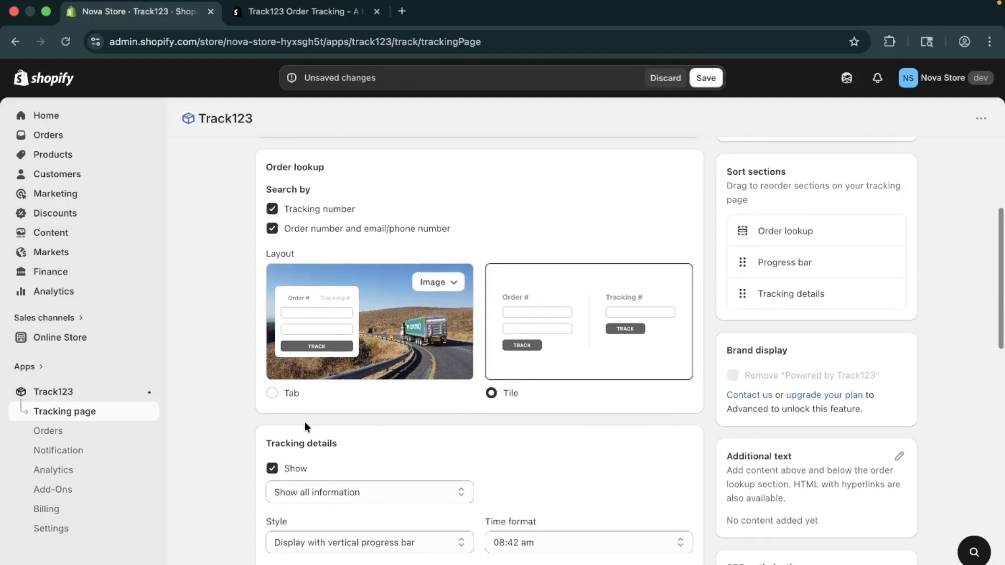
click(287, 396)
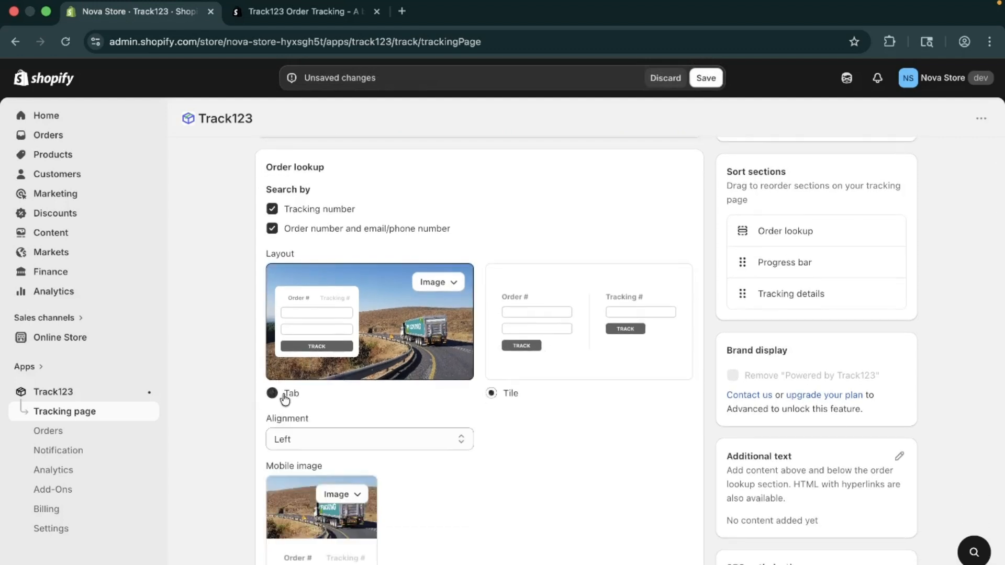
Try aligning the order lookup form Right in the Tab layout and set the alignment back to Left.
scroll(377, 400, down, 2)
click(382, 389)
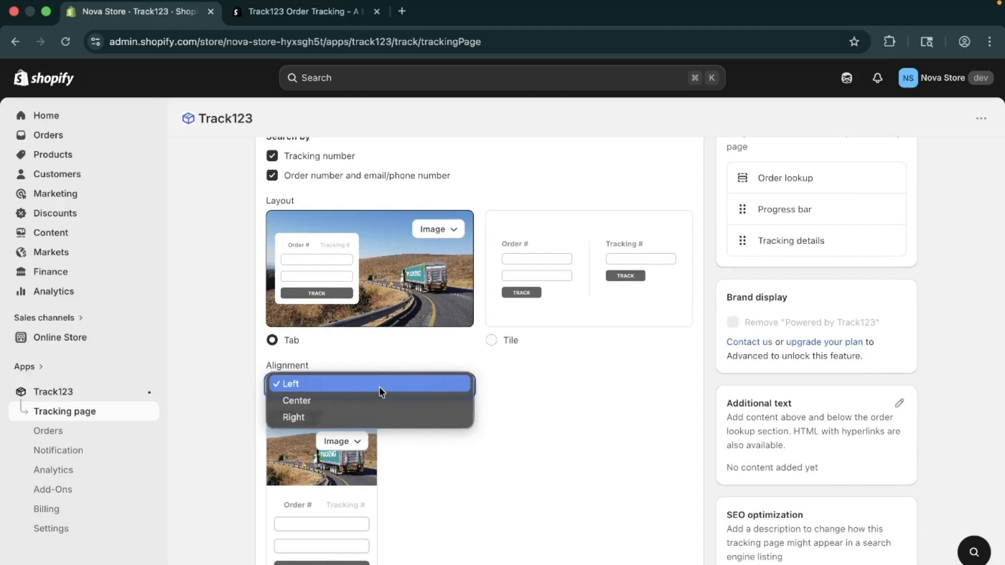
click(378, 401)
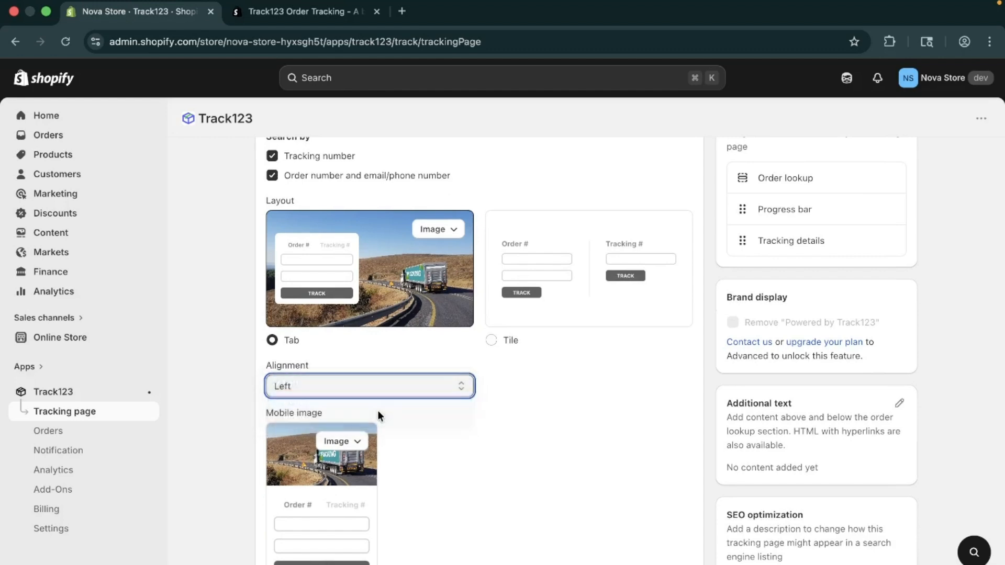
click(384, 383)
click(384, 402)
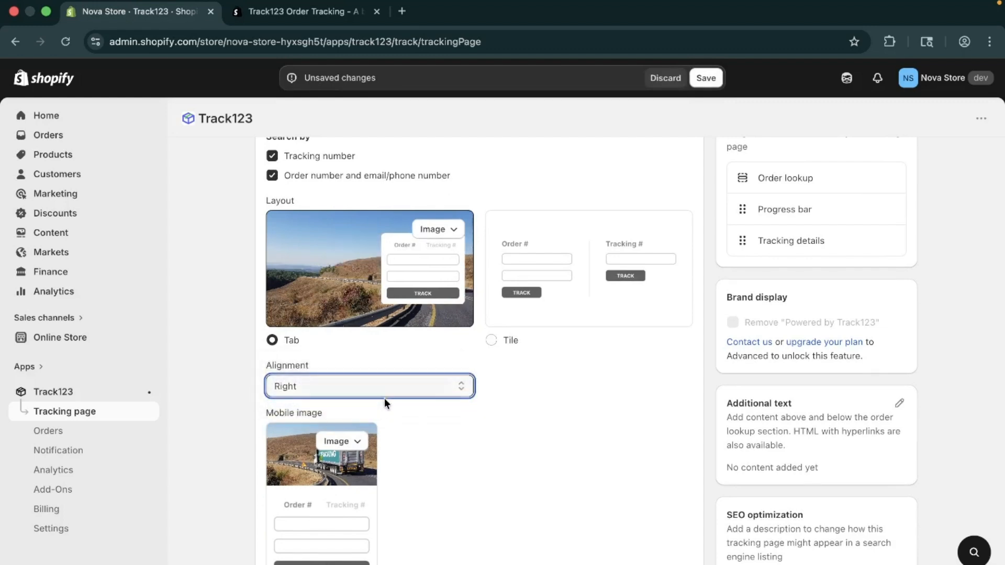
click(391, 385)
click(380, 354)
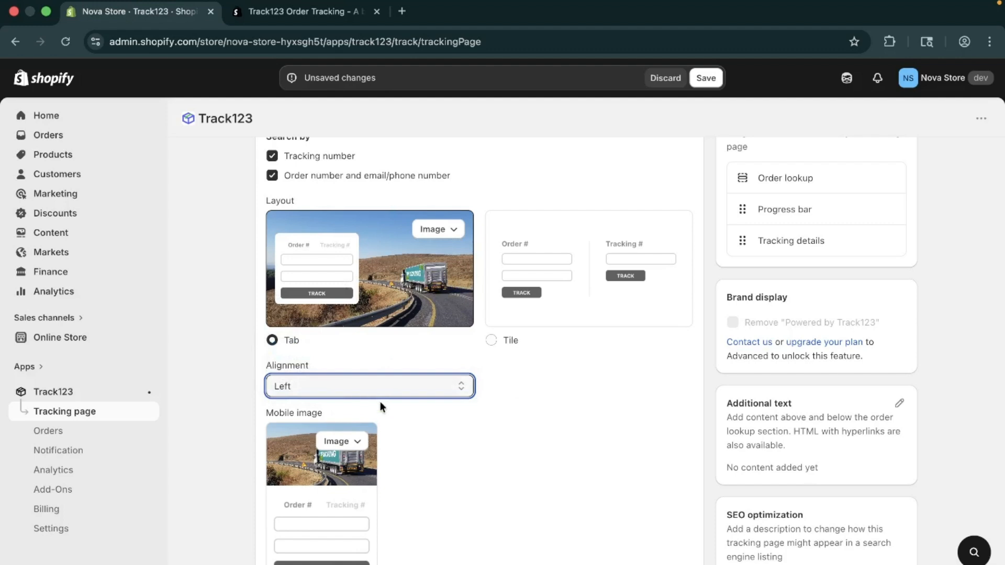
Examine the Mobile image setting of the Order lookup section.
scroll(380, 402, down, 2)
scroll(380, 400, down, 2)
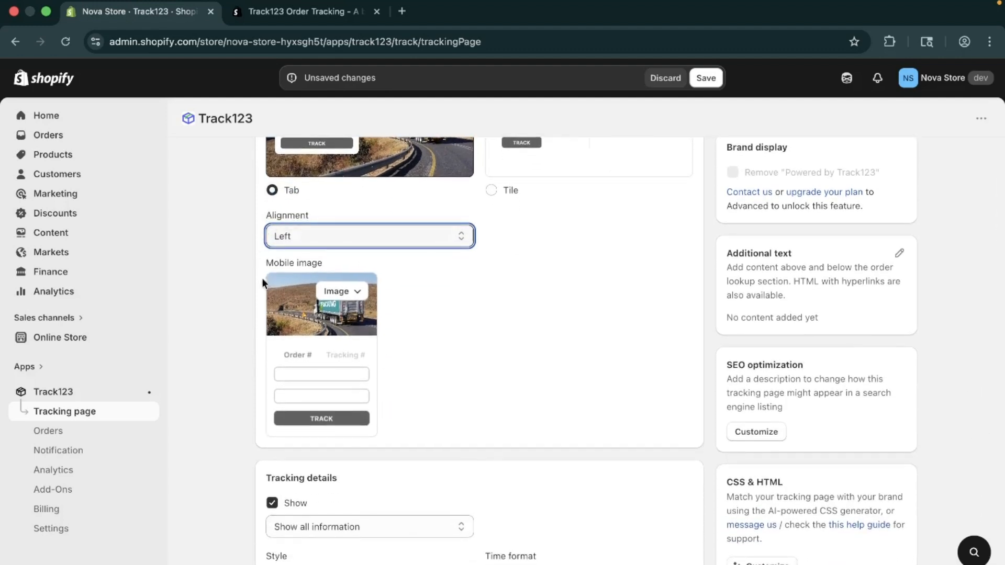
drag(265, 262, 324, 261)
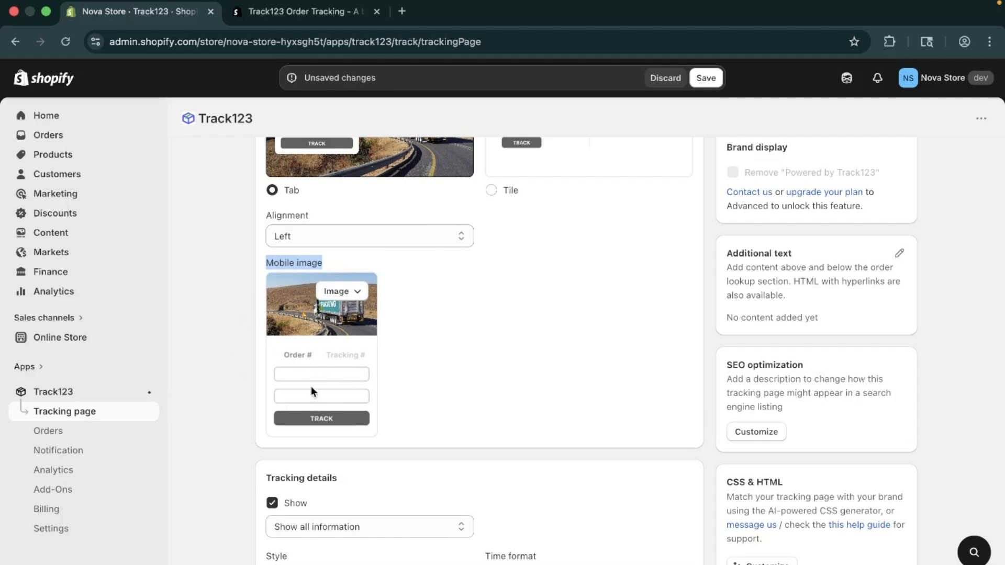
View the image options of the Mobile image in the Order lookup section and dismiss them without choosing one.
click(340, 292)
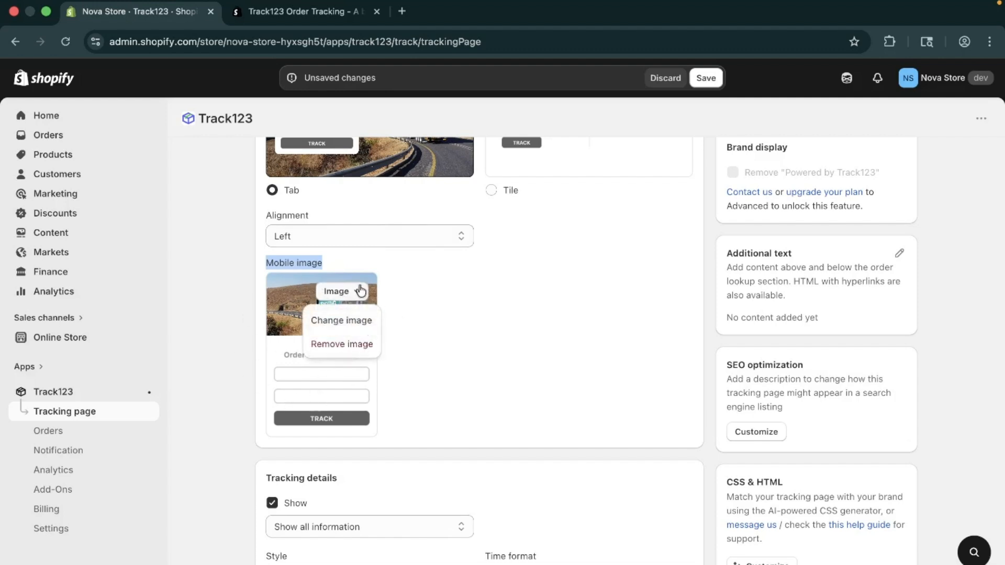
click(390, 293)
click(345, 299)
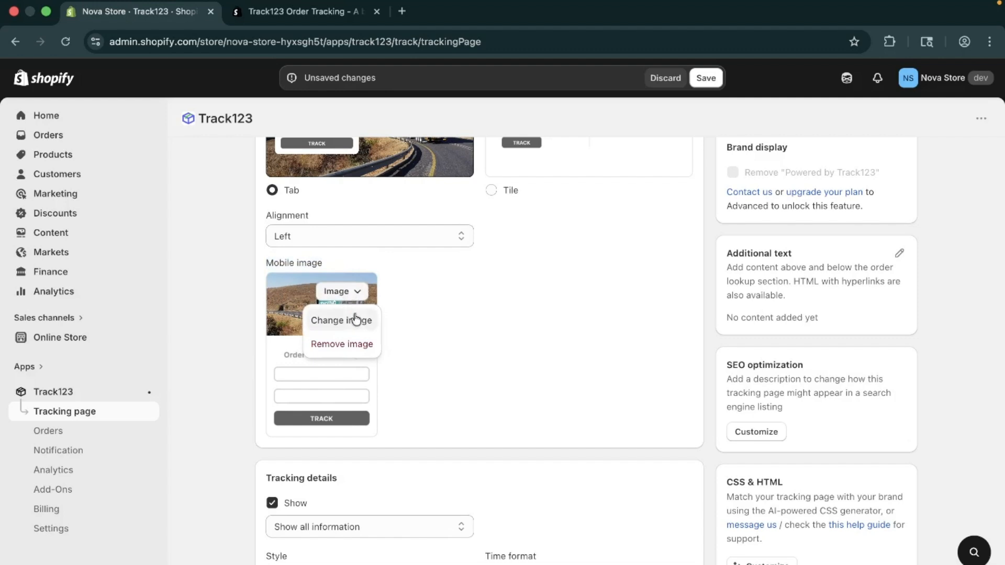
click(410, 336)
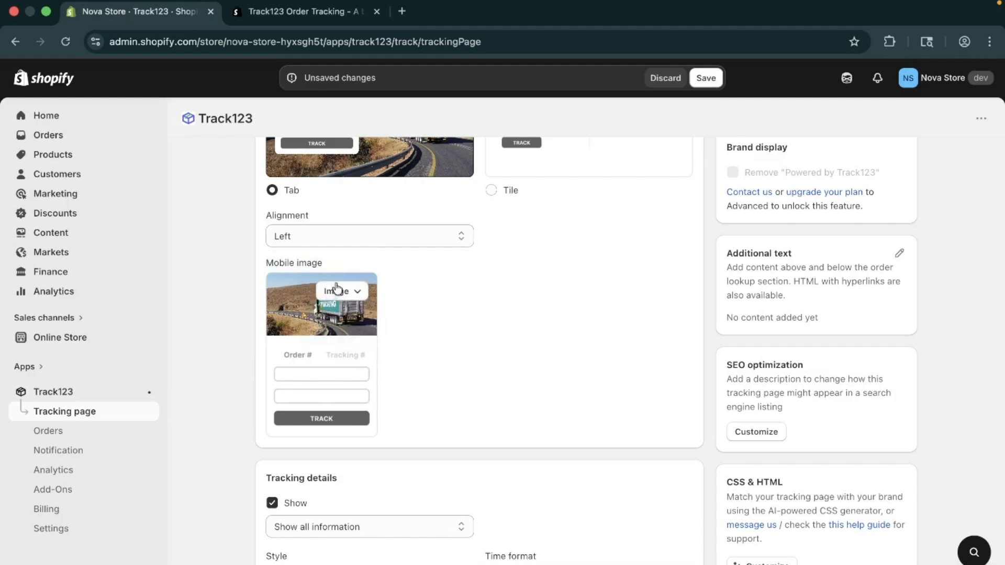
Set Tracking details to Show the latest information, switching its Show option off and back on.
scroll(356, 353, down, 2)
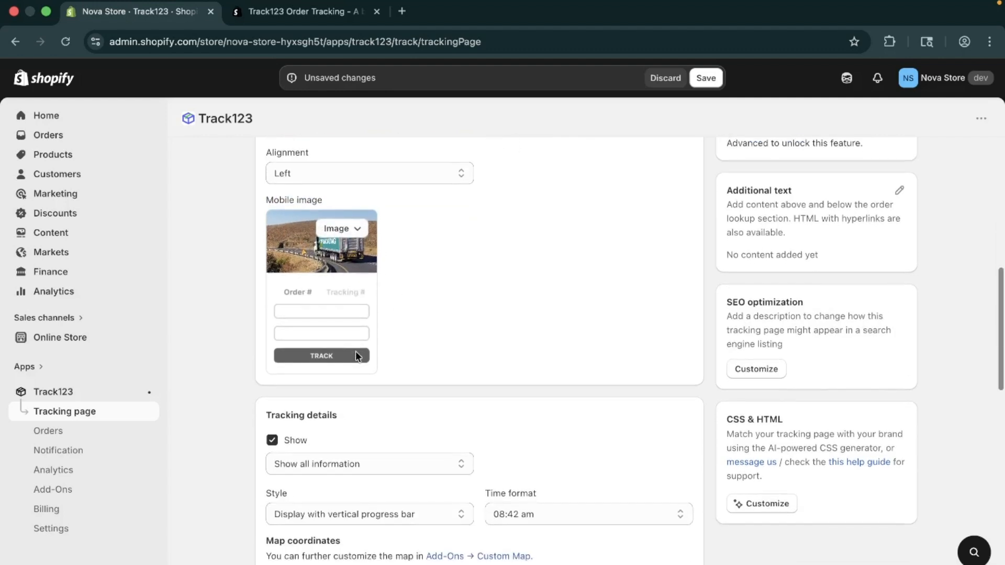
scroll(356, 350, down, 5)
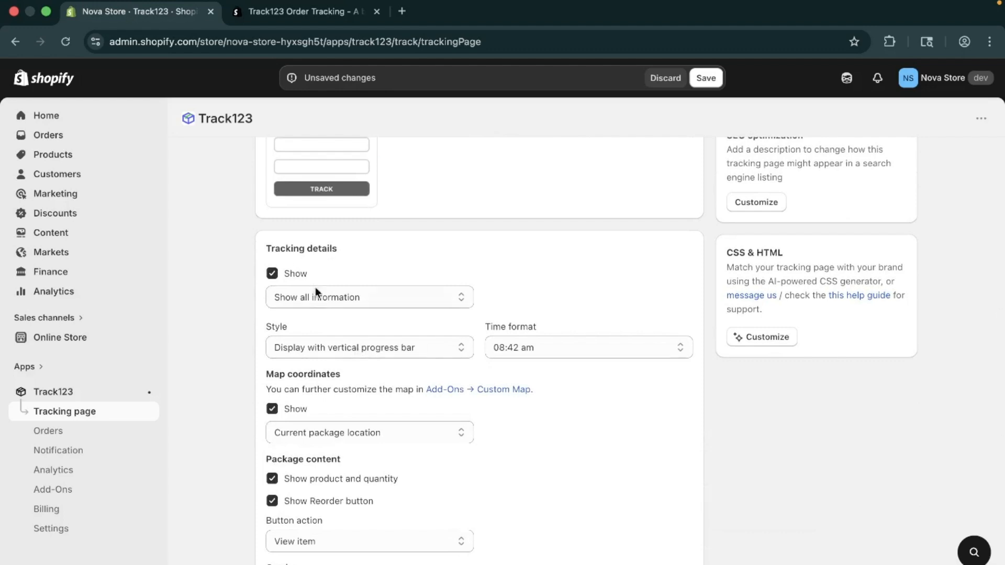
click(317, 297)
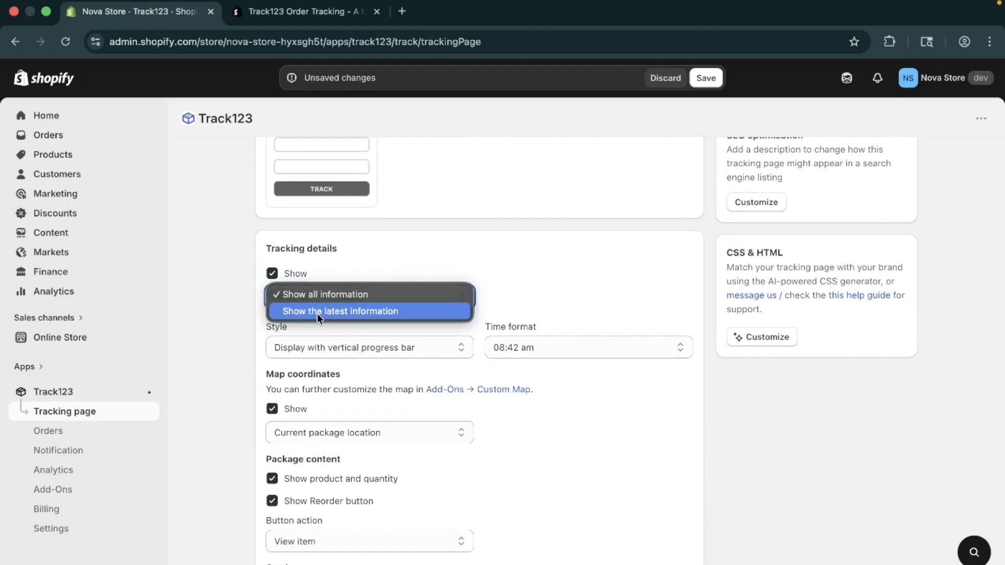
click(316, 313)
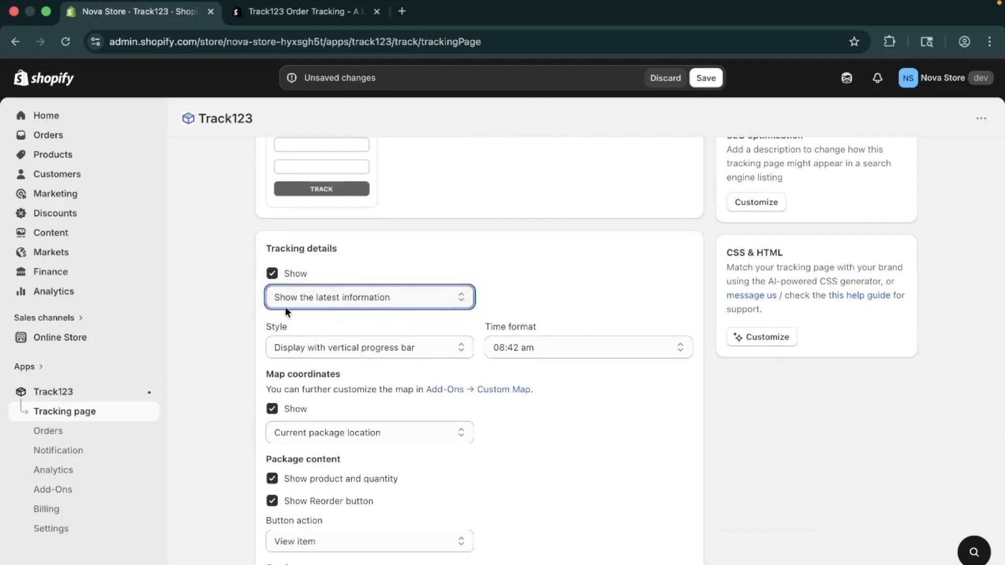
click(271, 275)
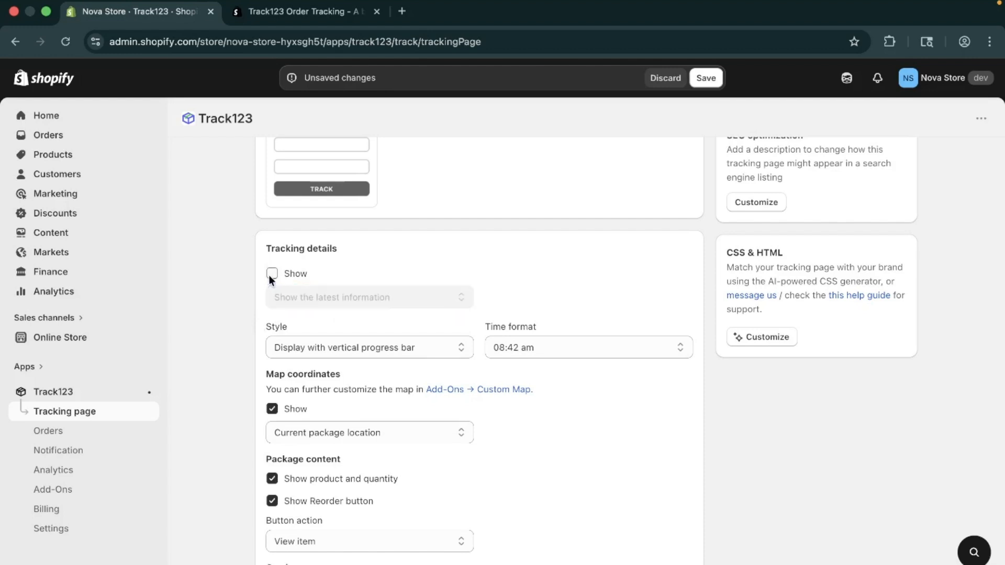
click(273, 272)
View the Style and Time format options of the Tracking details, keeping the vertical progress bar and the 08:42 am format.
click(293, 351)
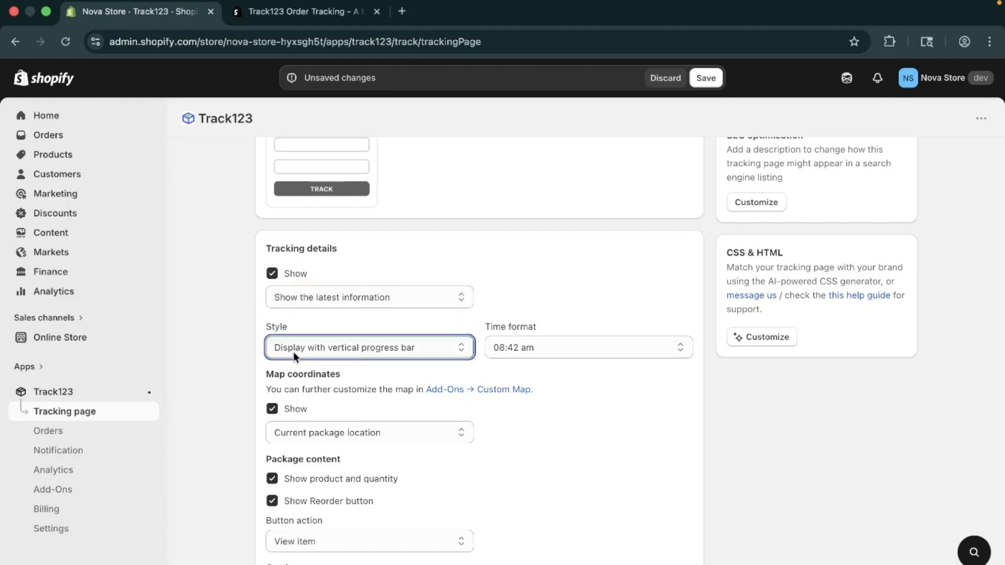
click(406, 366)
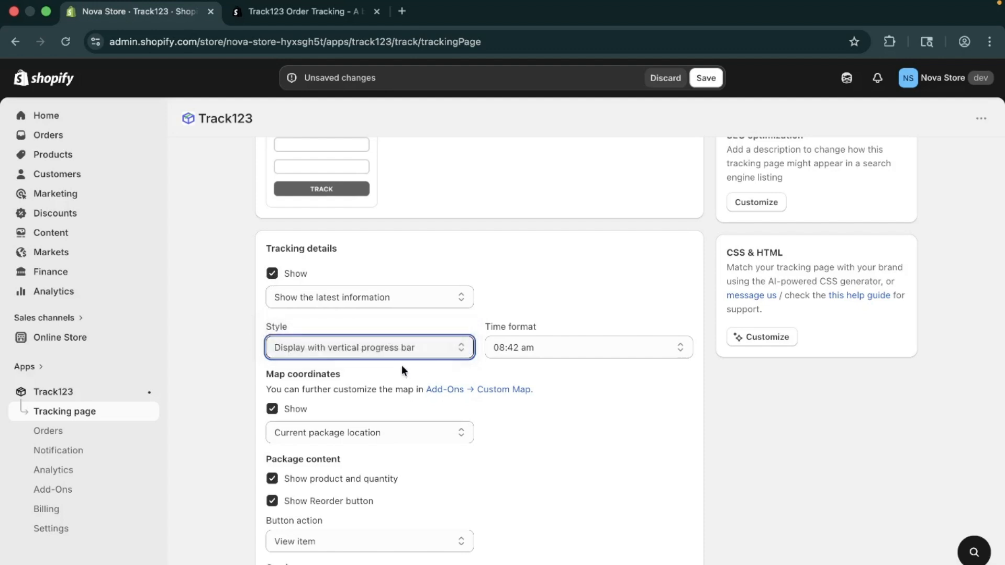
click(359, 350)
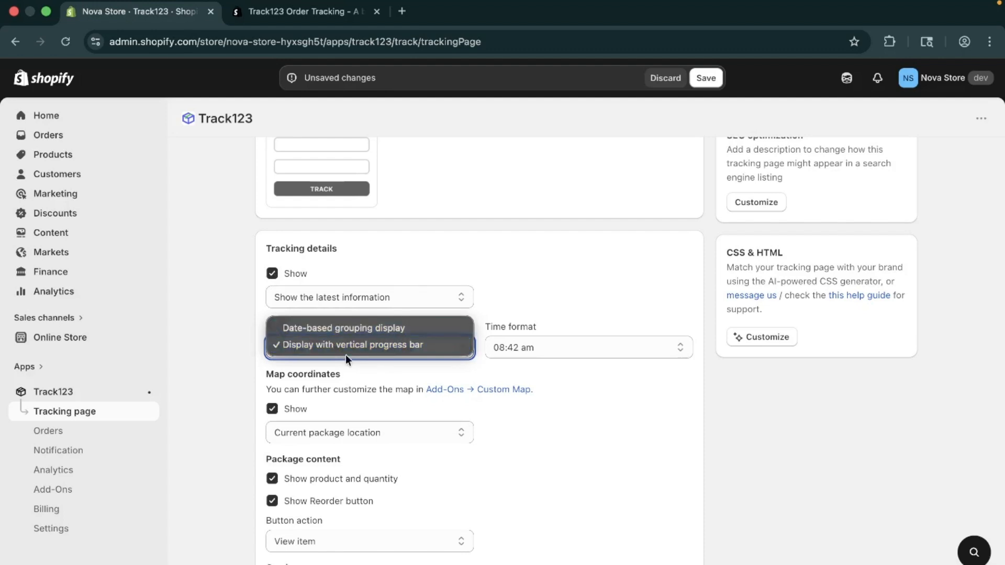
click(561, 334)
click(560, 347)
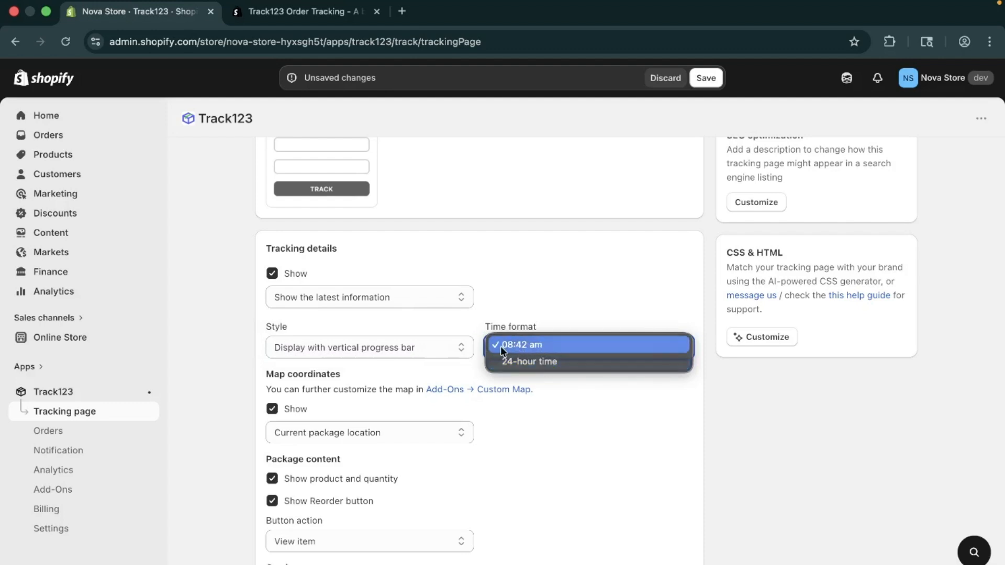
click(527, 346)
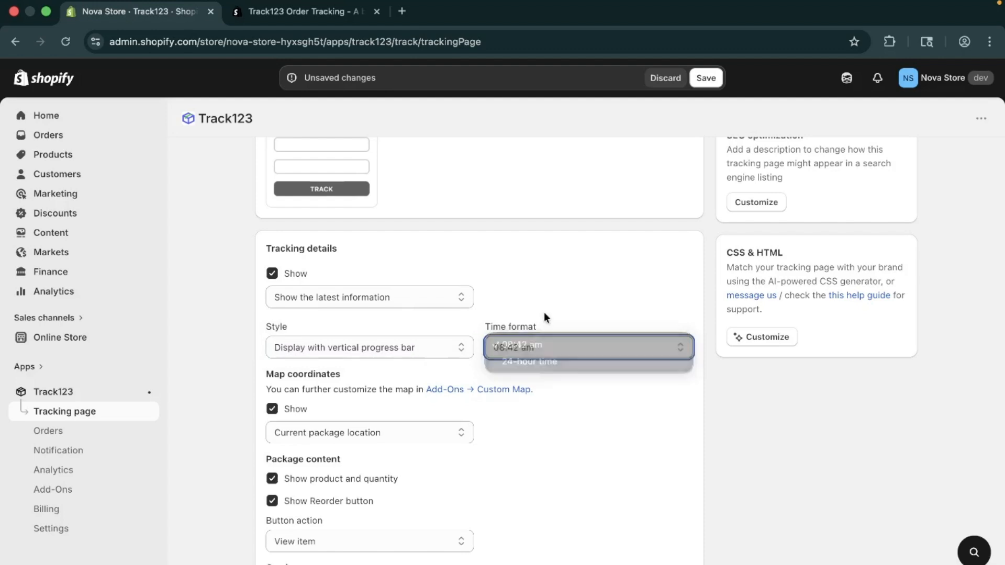
Try switching the Map coordinates display off and back on.
scroll(344, 405, down, 2)
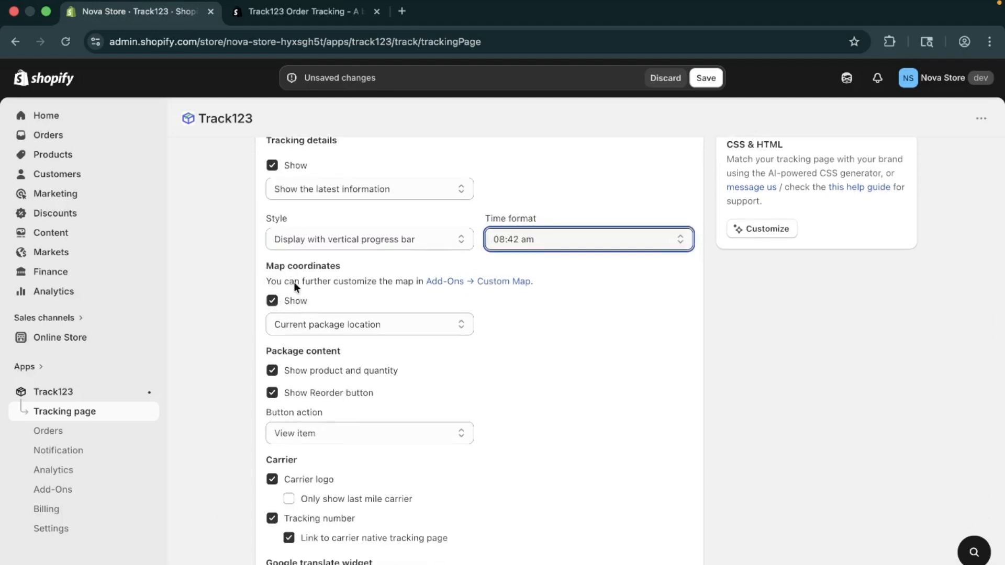
click(272, 302)
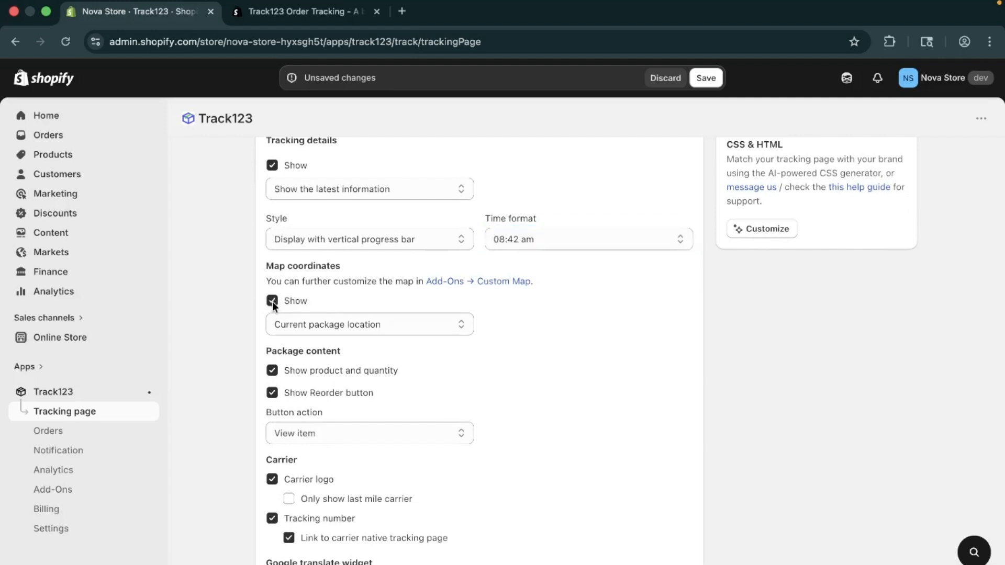
click(272, 301)
Try hiding the product and quantity and the Reorder button, enable both again, and keep View item as the button action.
scroll(274, 371, down, 2)
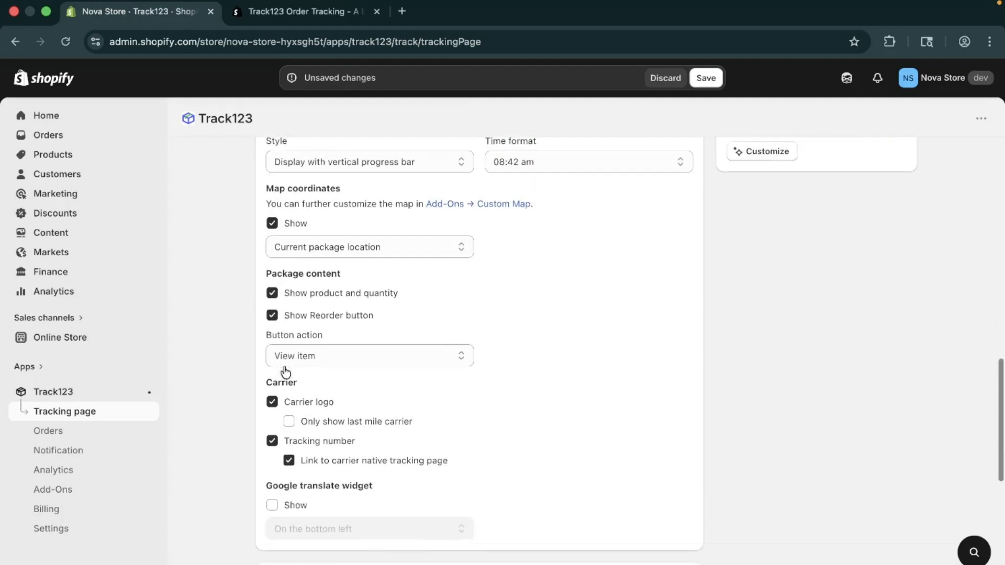
click(299, 291)
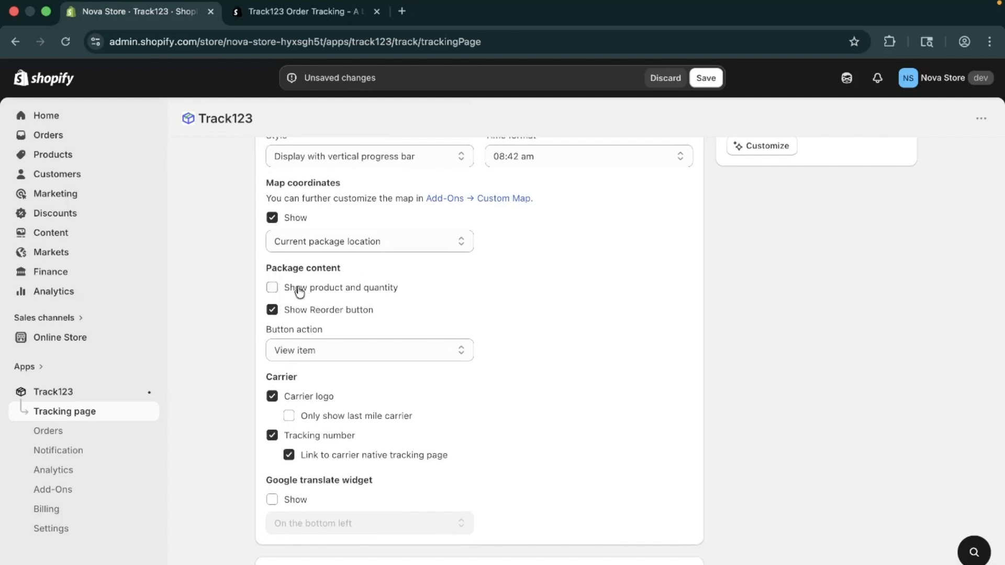
click(297, 314)
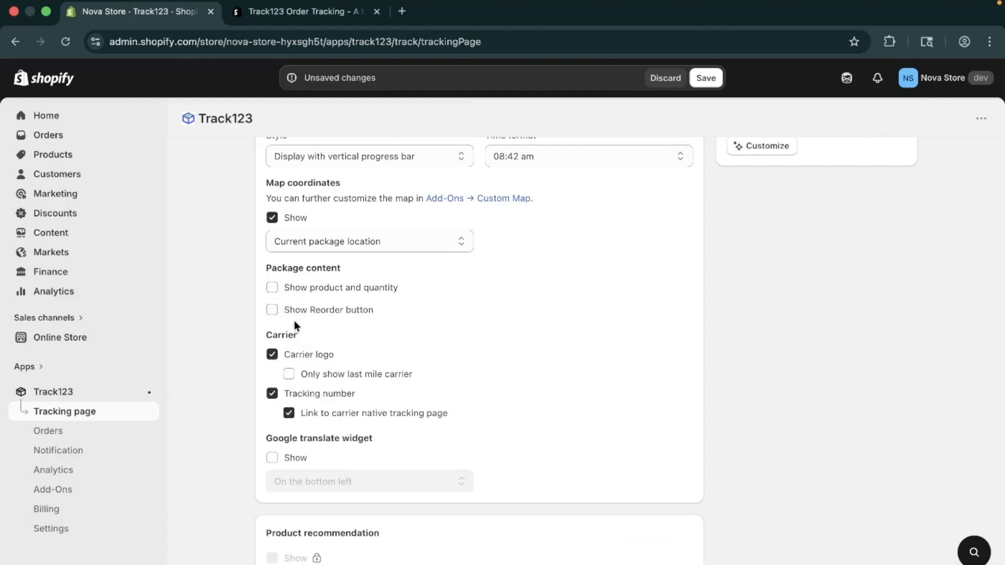
click(275, 310)
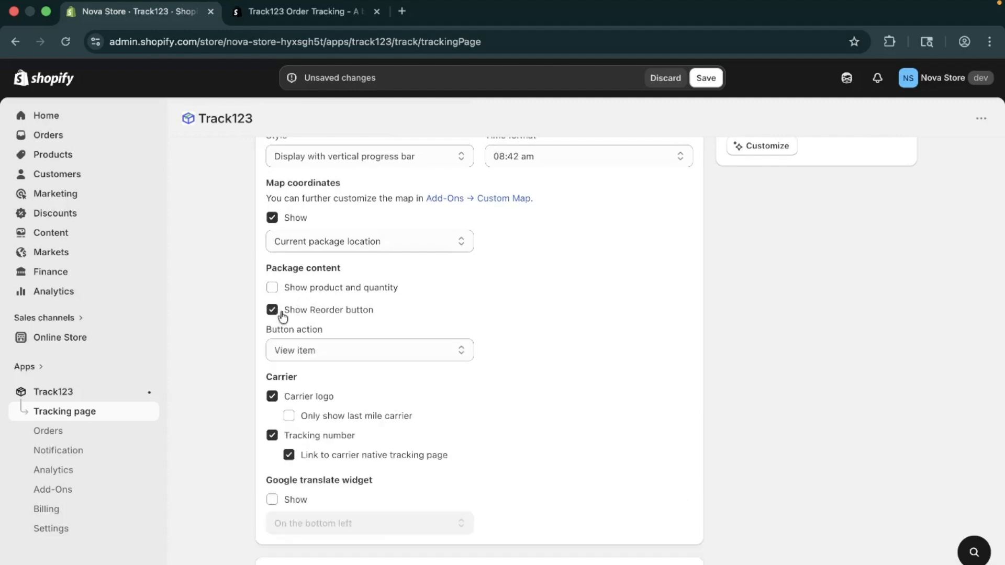
click(299, 351)
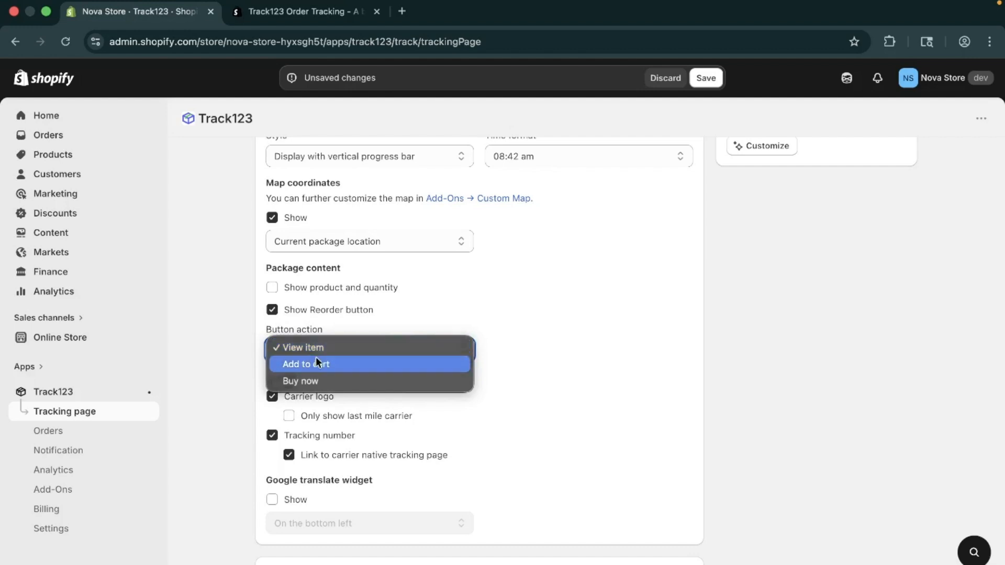
click(458, 302)
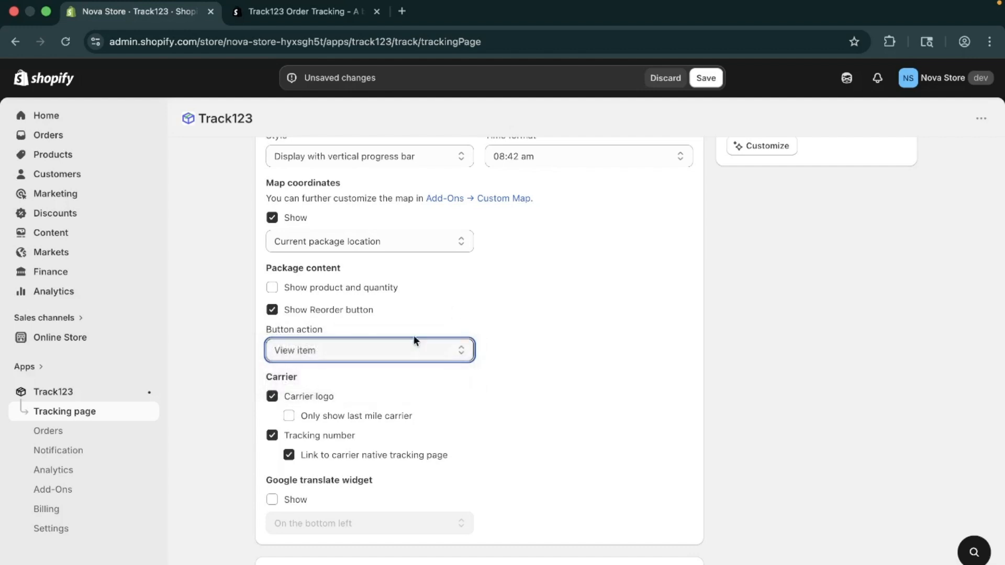
click(273, 286)
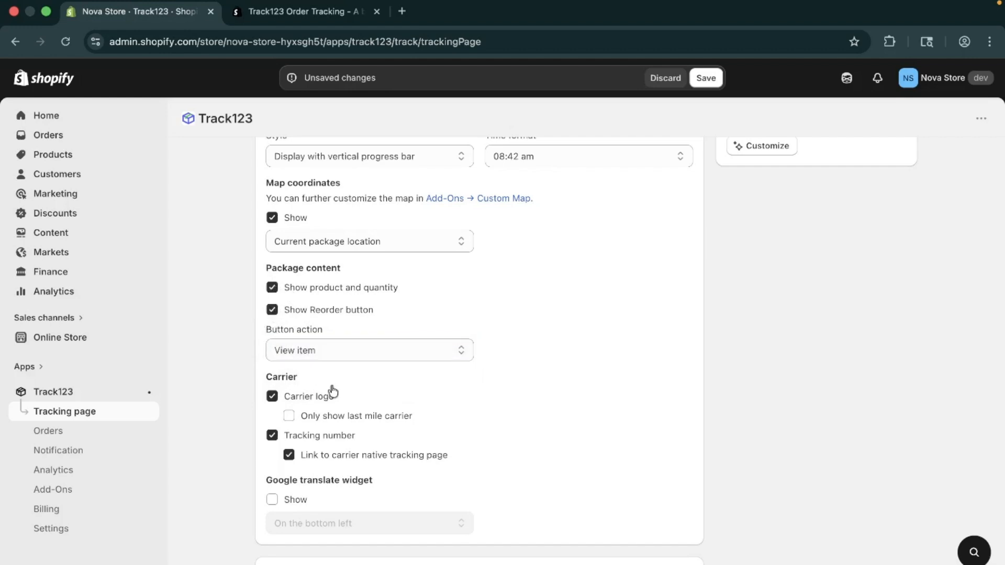
Enable the Shipment review widget on the tracking page.
scroll(332, 387, down, 3)
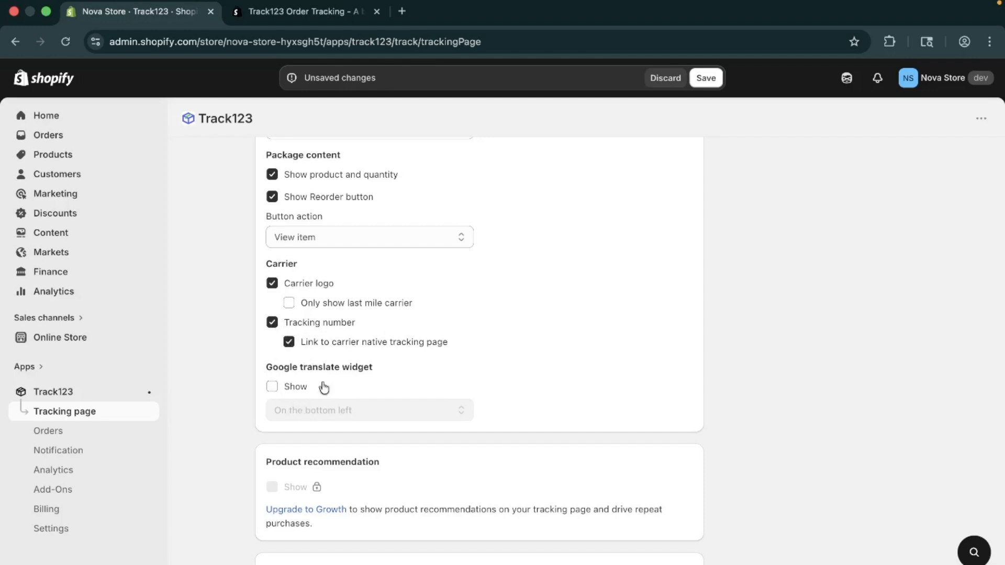
scroll(357, 384, down, 4)
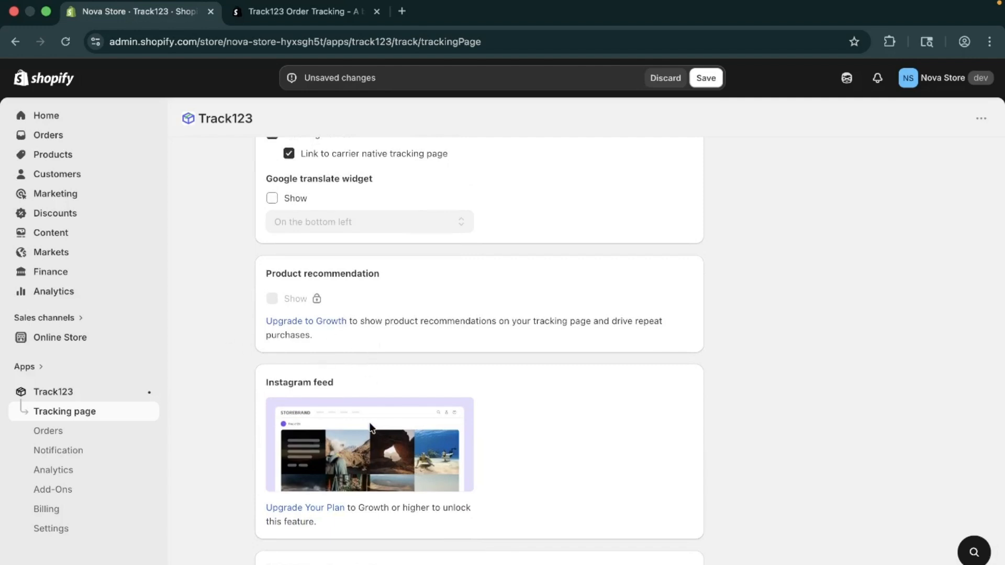
scroll(370, 427, down, 2)
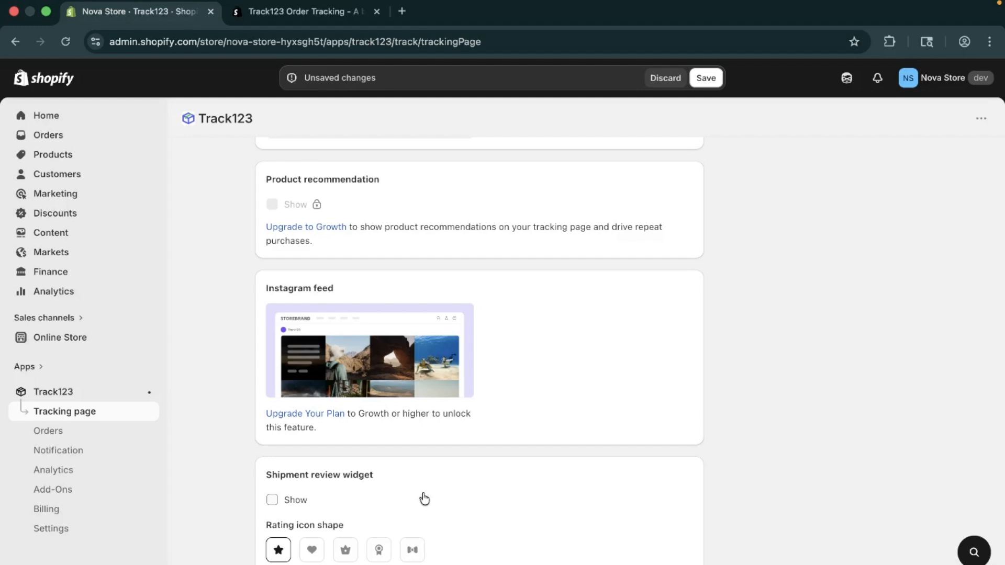
scroll(424, 499, down, 3)
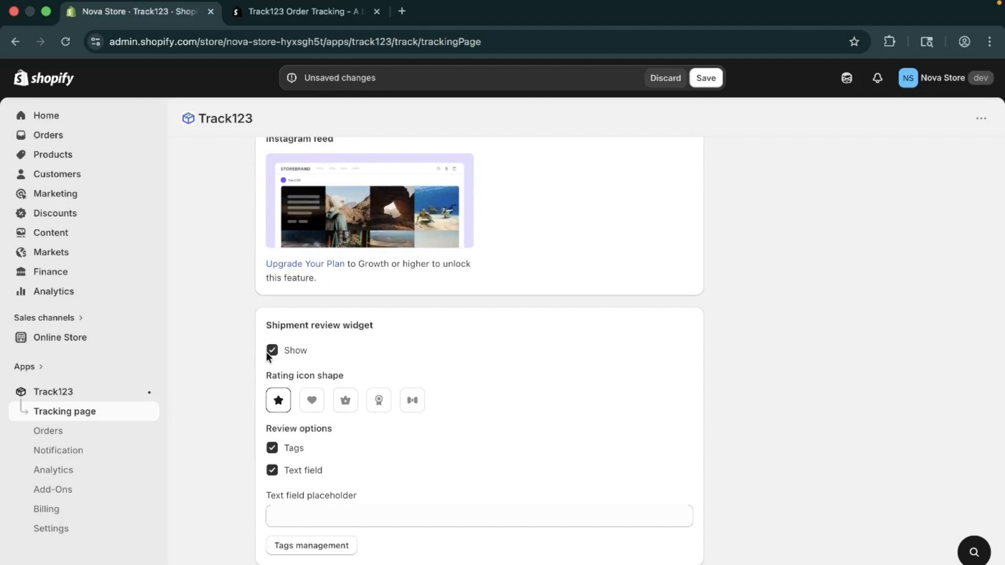
Try other rating icon shapes in the Shipment review widget, return to the star, and disable the Text field review option.
click(313, 402)
click(358, 405)
click(409, 405)
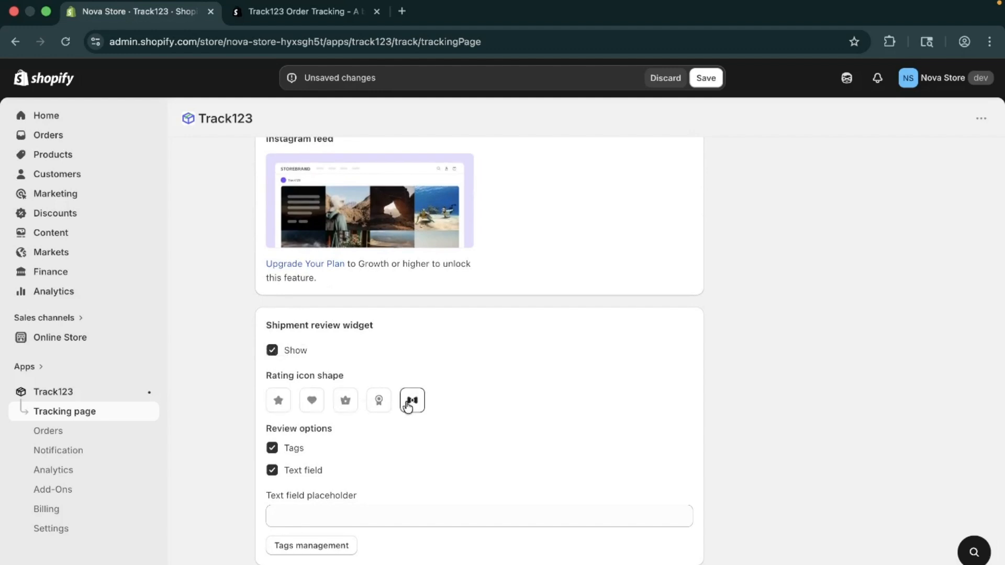
click(280, 405)
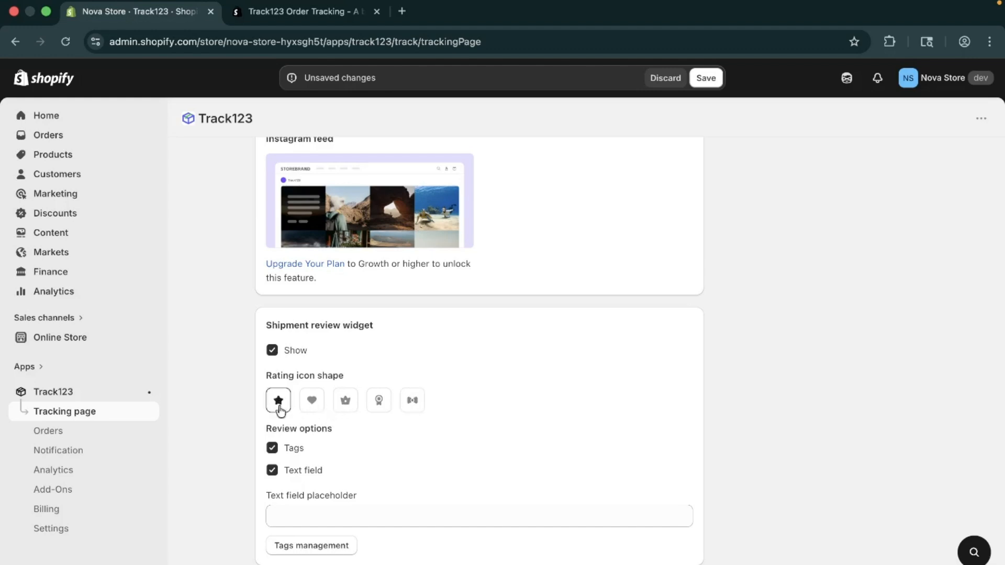
click(282, 469)
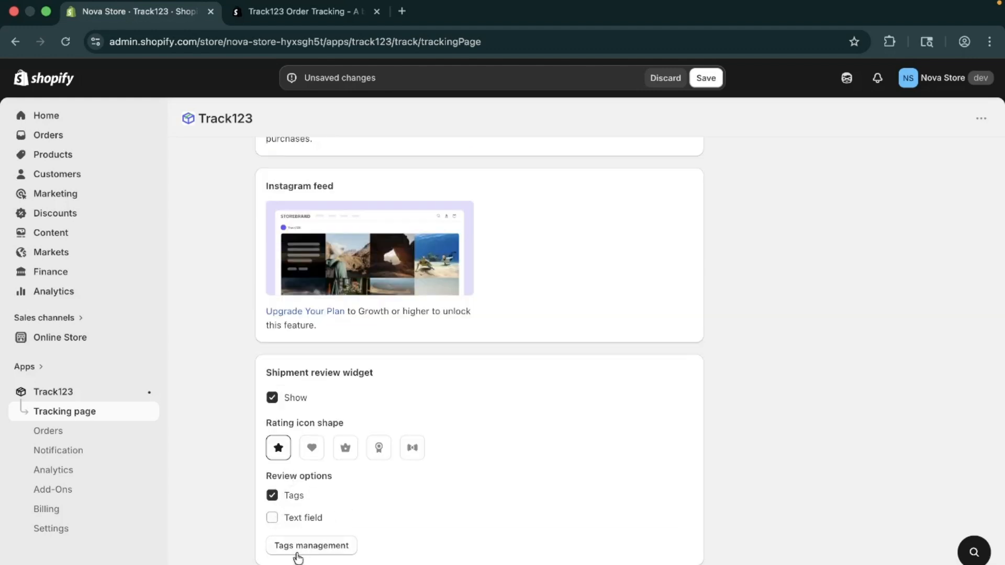
Open the Style settings of the tracking page and set the process bar color to the red #ae2d27.
scroll(344, 542, up, 10)
scroll(347, 547, up, 5)
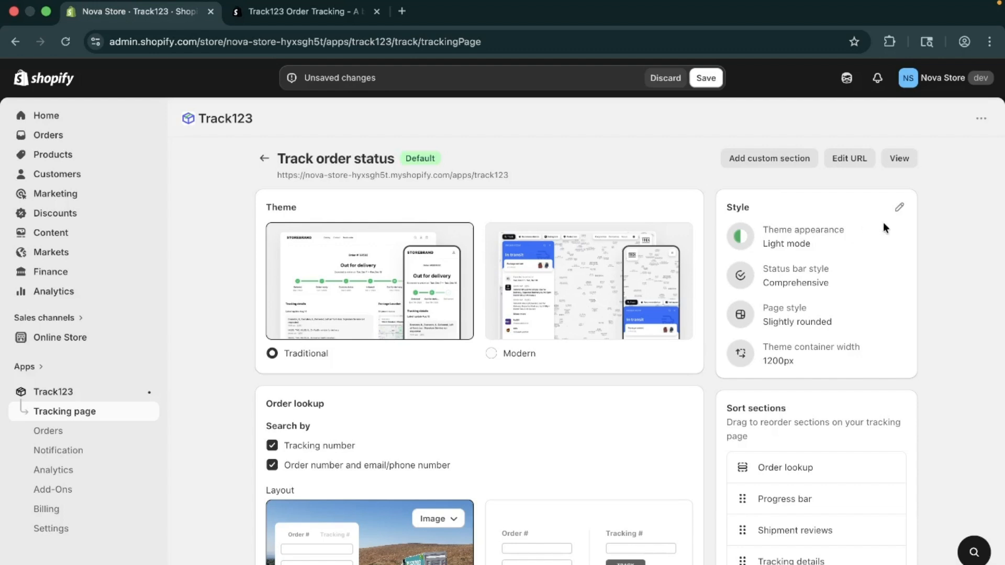
click(899, 208)
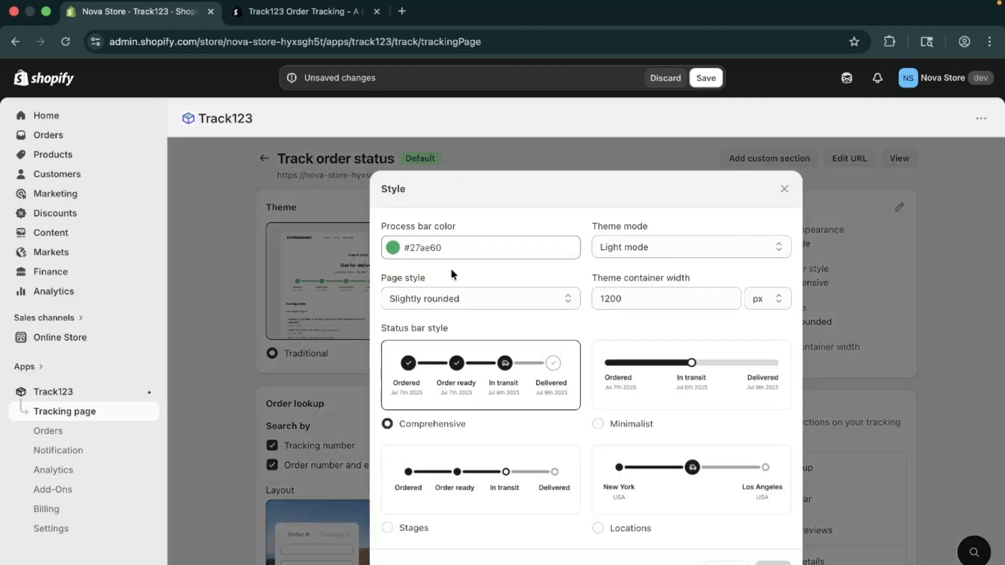
click(394, 250)
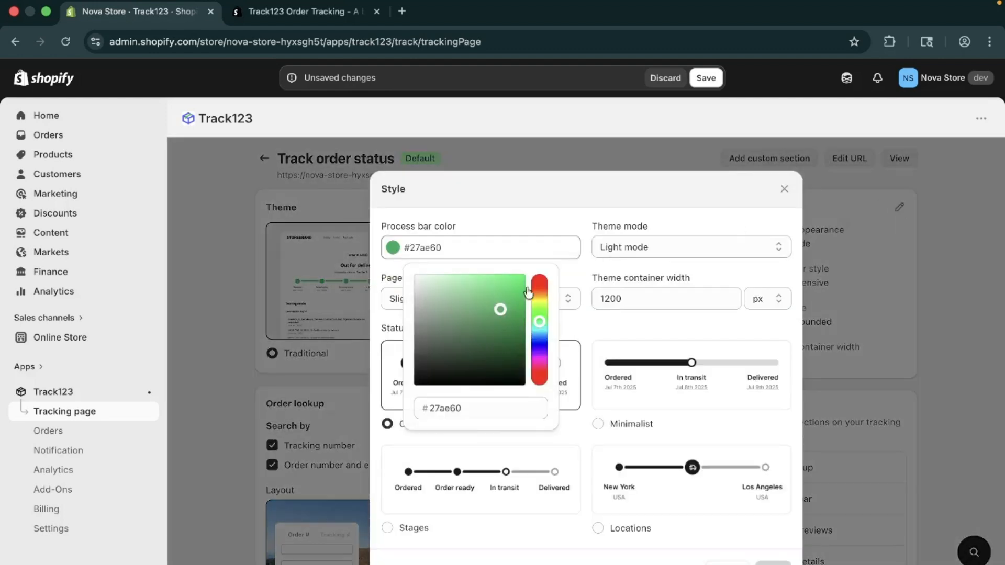
click(539, 341)
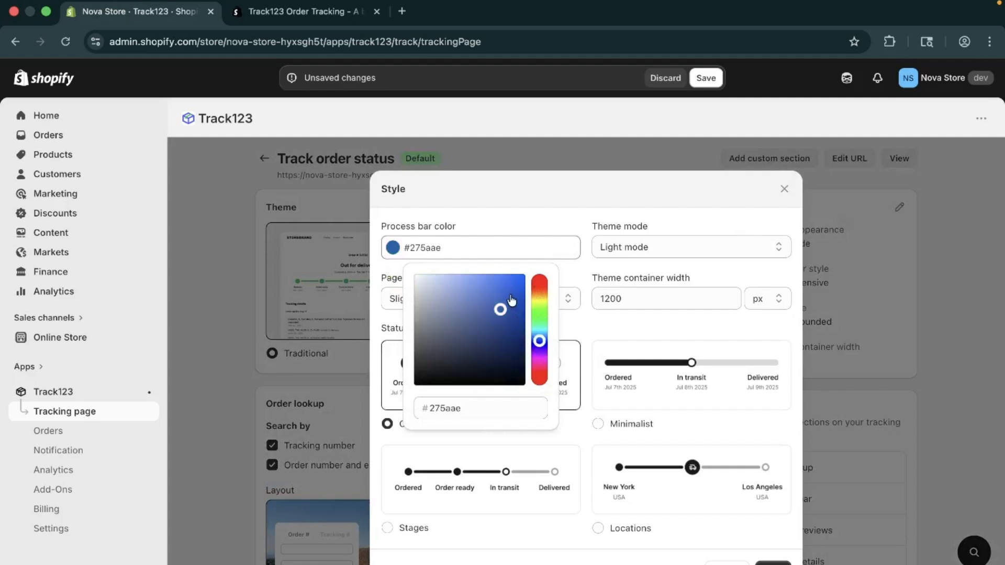
drag(539, 326, 540, 285)
click(540, 289)
click(541, 216)
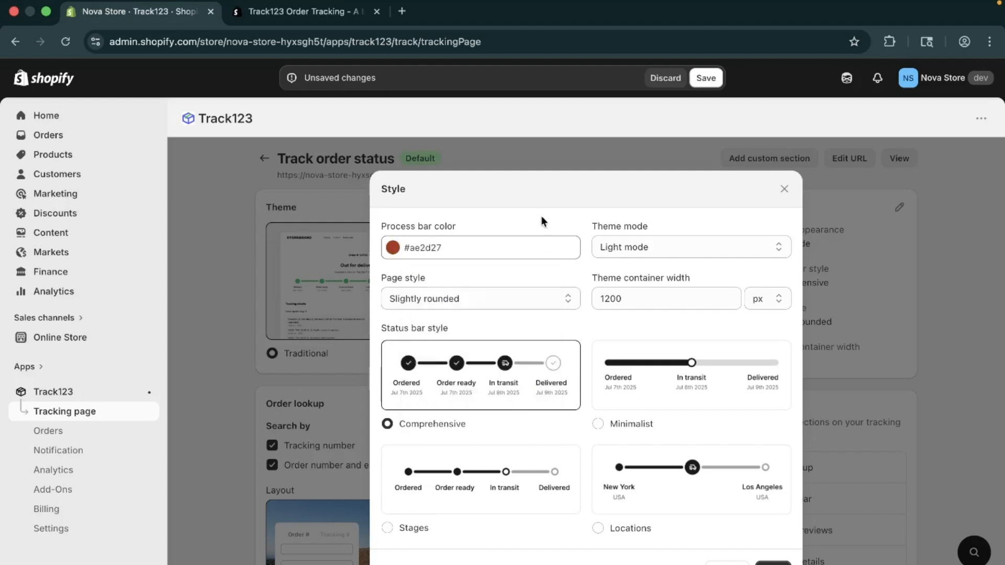
Set the page style to Rounded, keeping the theme in Light mode and the theme container width at 1200 px.
click(655, 248)
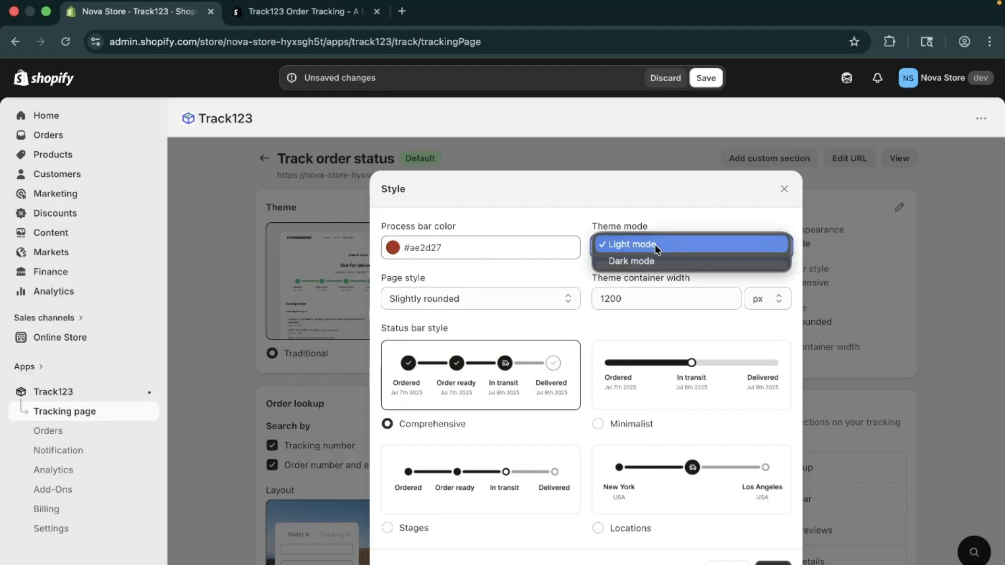
click(575, 224)
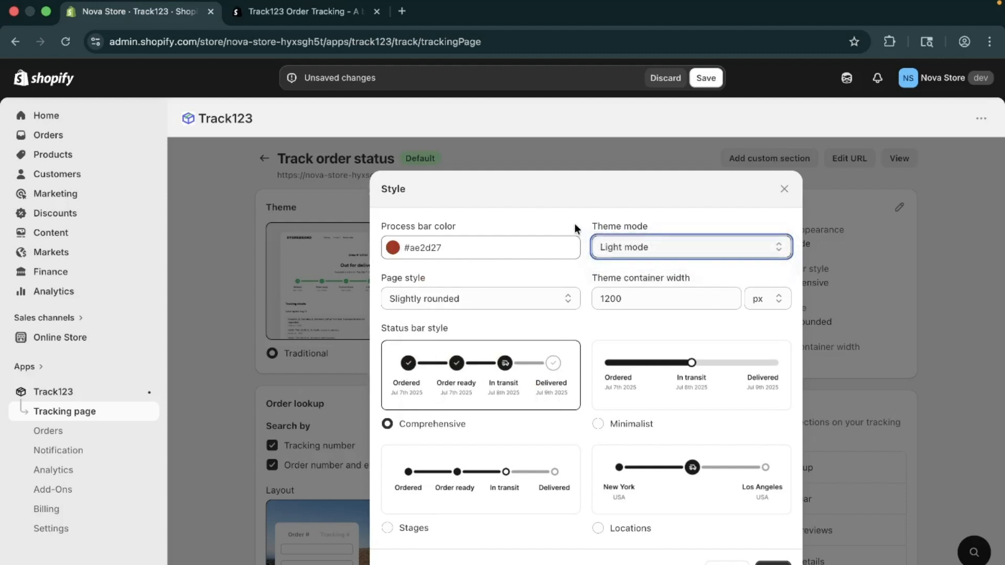
click(520, 304)
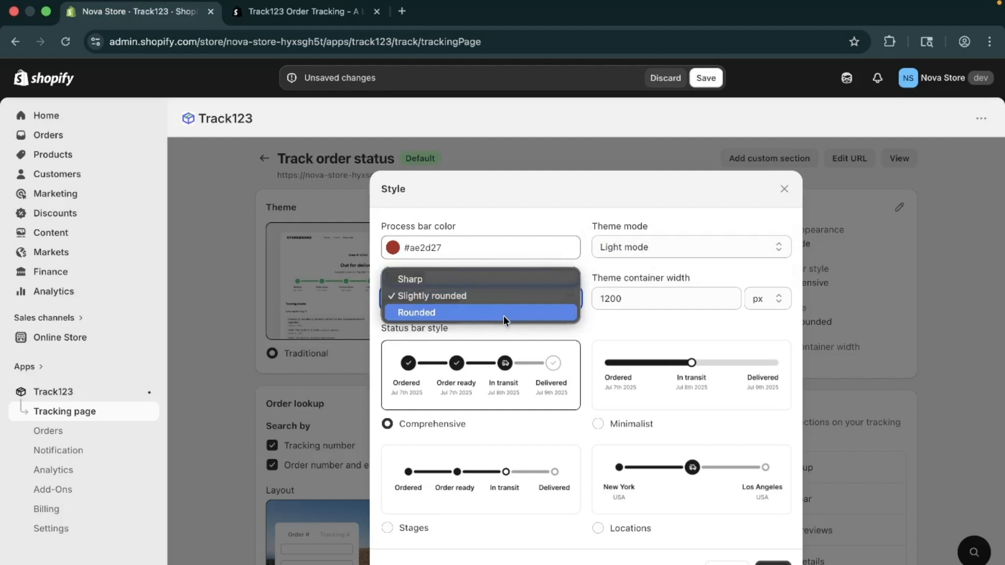
click(504, 315)
click(502, 303)
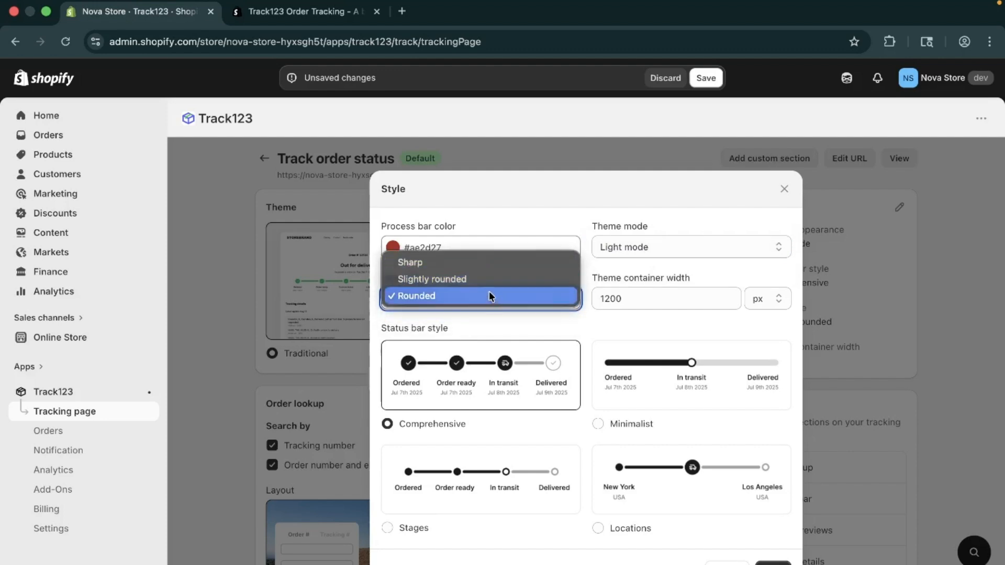
click(489, 295)
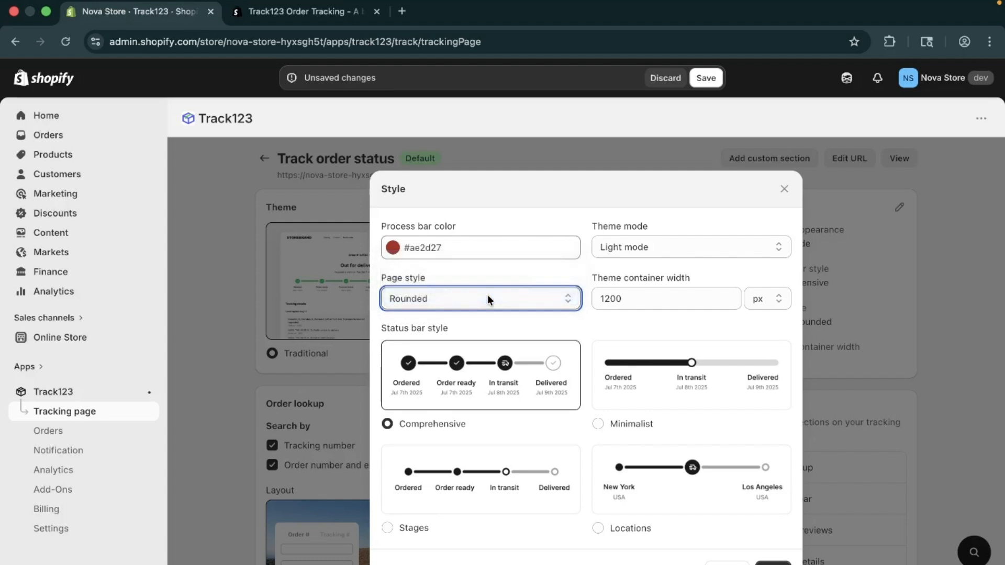
click(637, 303)
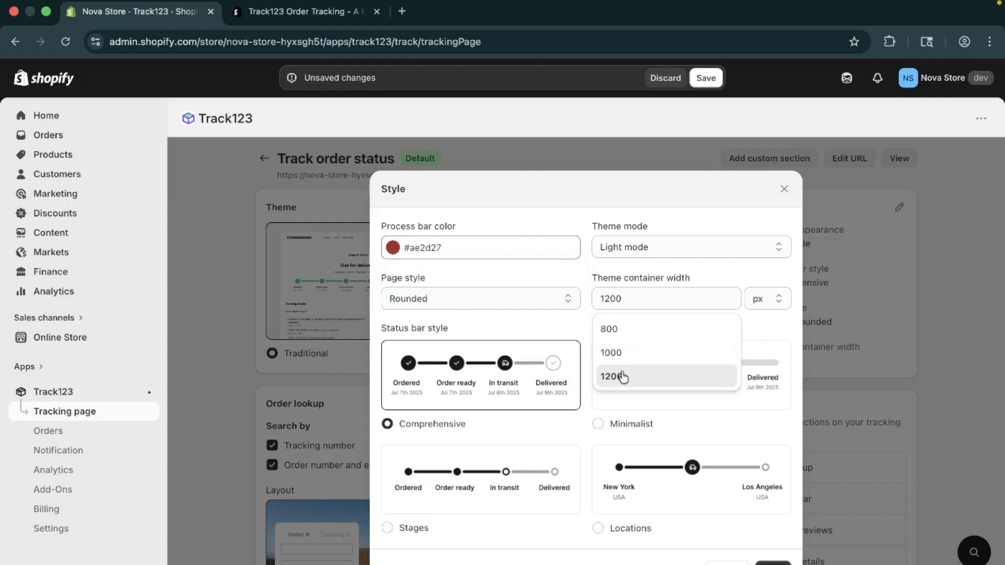
click(585, 283)
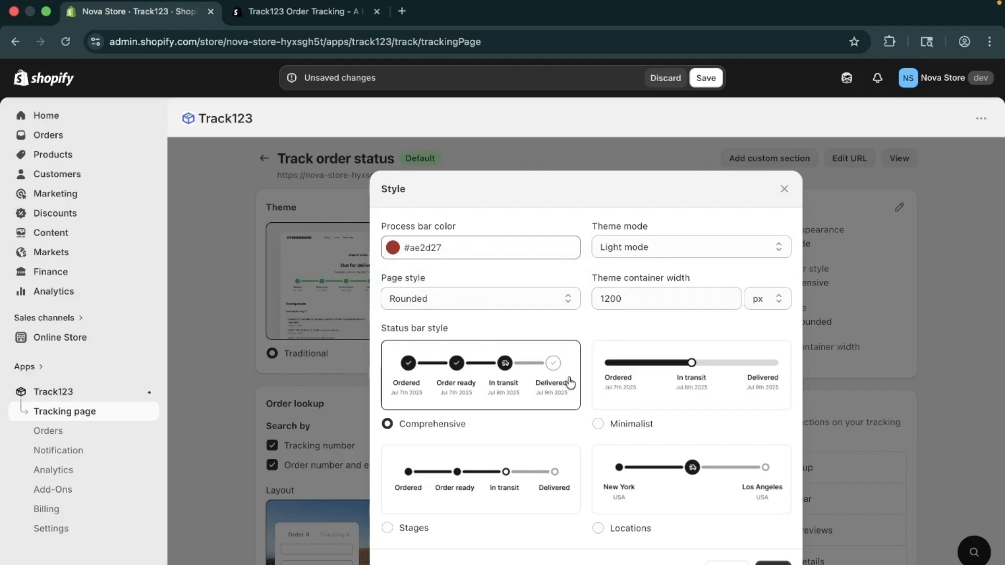
Try the Minimalist and Stages status bar styles, return to Comprehensive, and save the style settings.
click(645, 428)
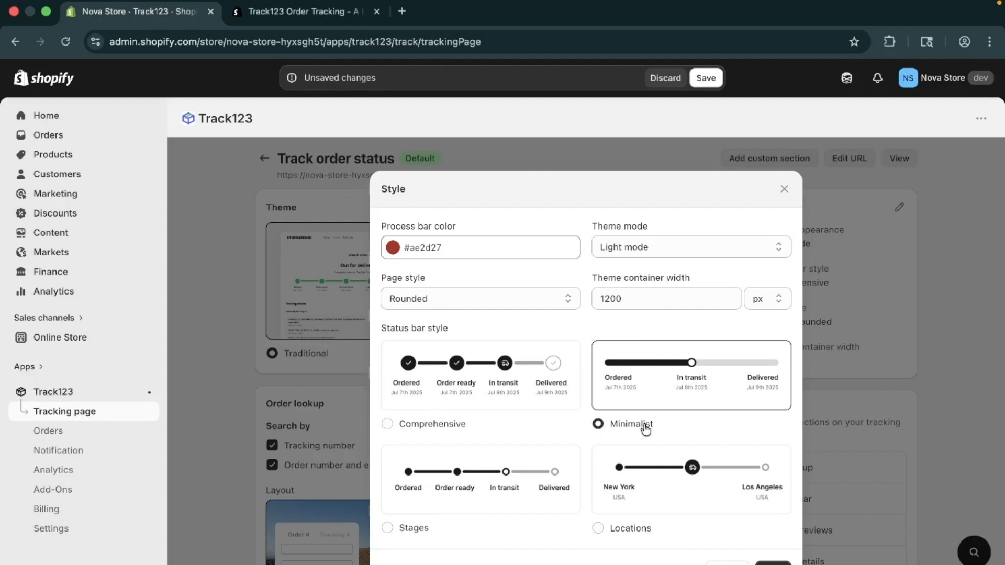
click(415, 528)
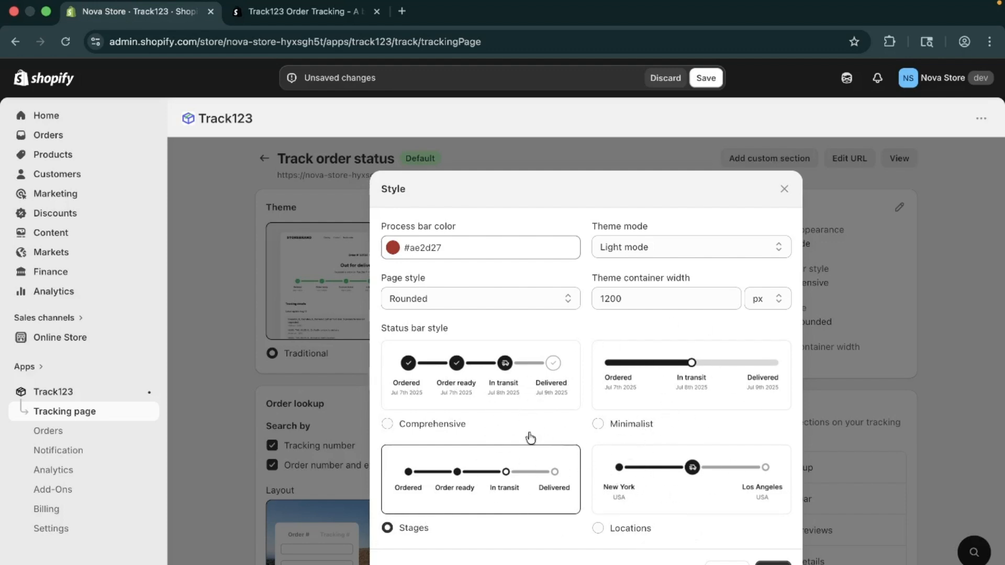
click(408, 432)
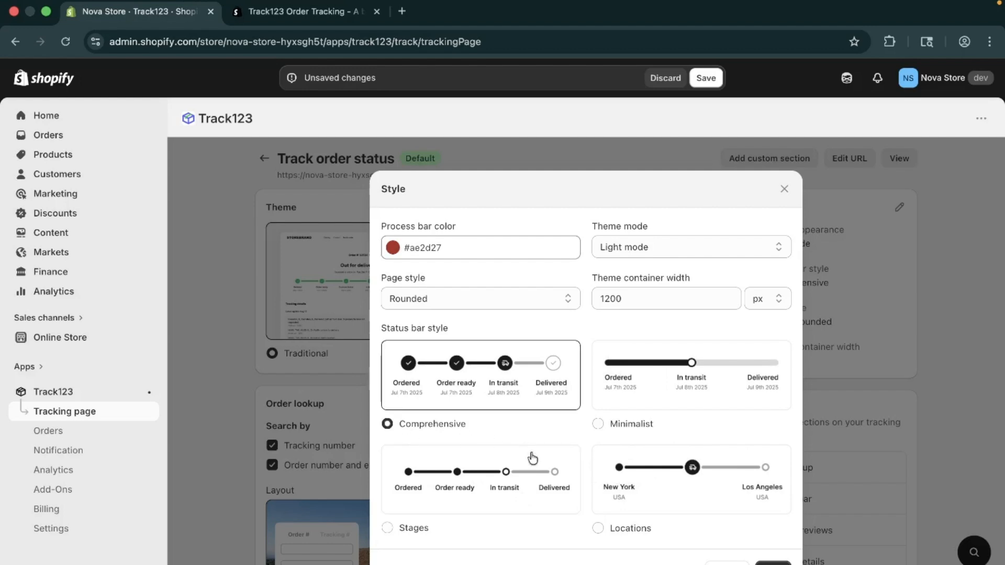
click(772, 563)
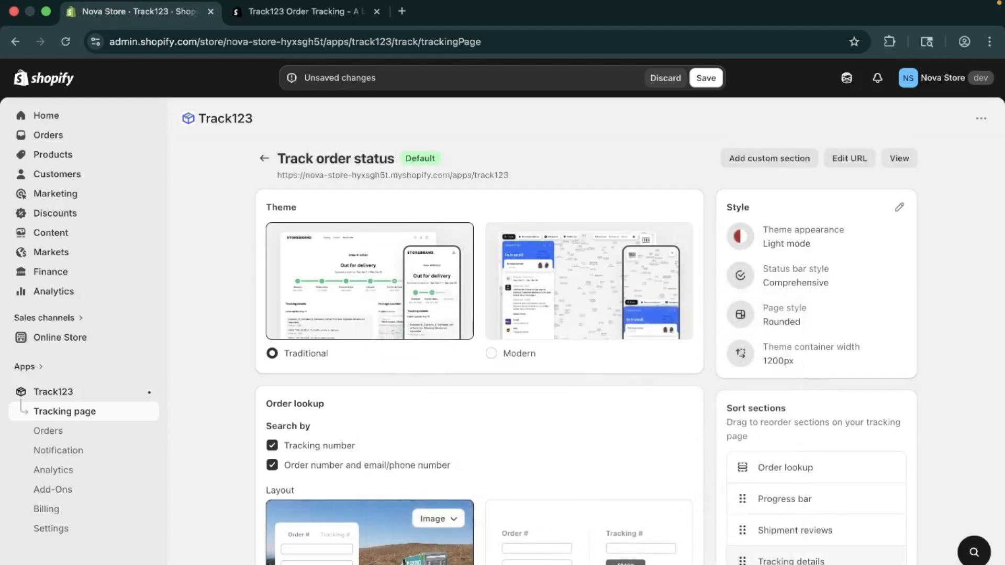
Open the Additional text settings for content above and below the order lookup, and save them with both fields empty.
scroll(789, 491, down, 7)
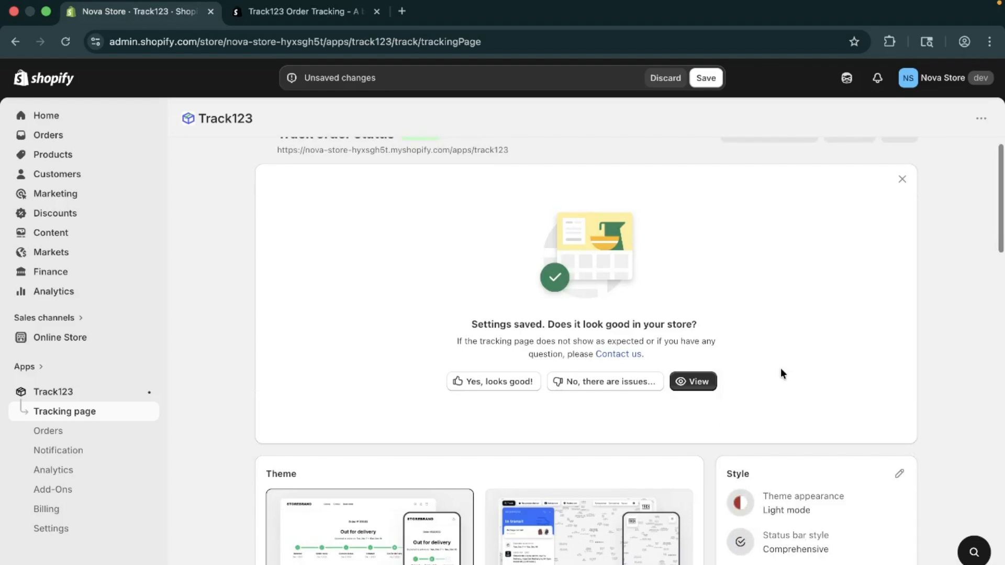
scroll(780, 369, down, 6)
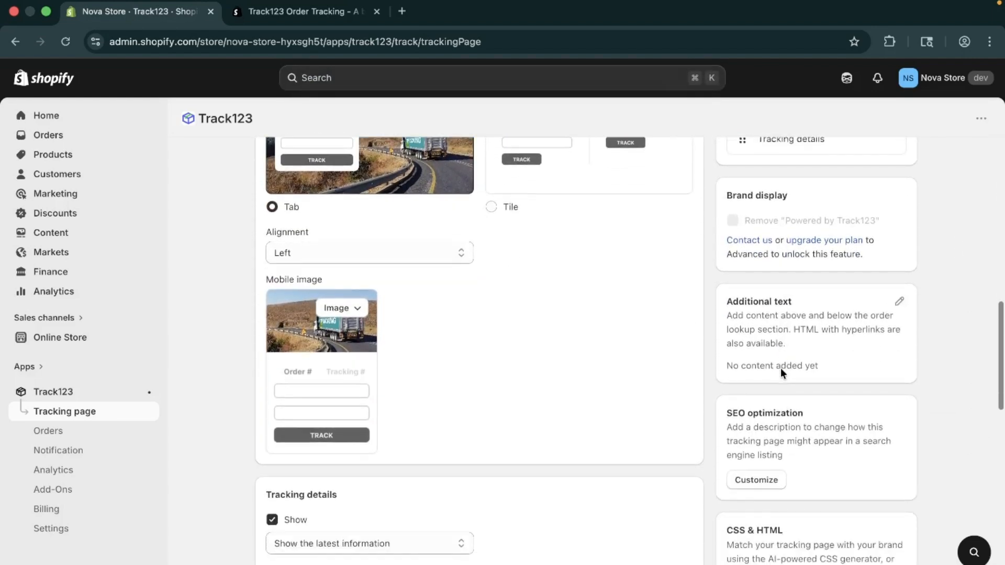
click(899, 301)
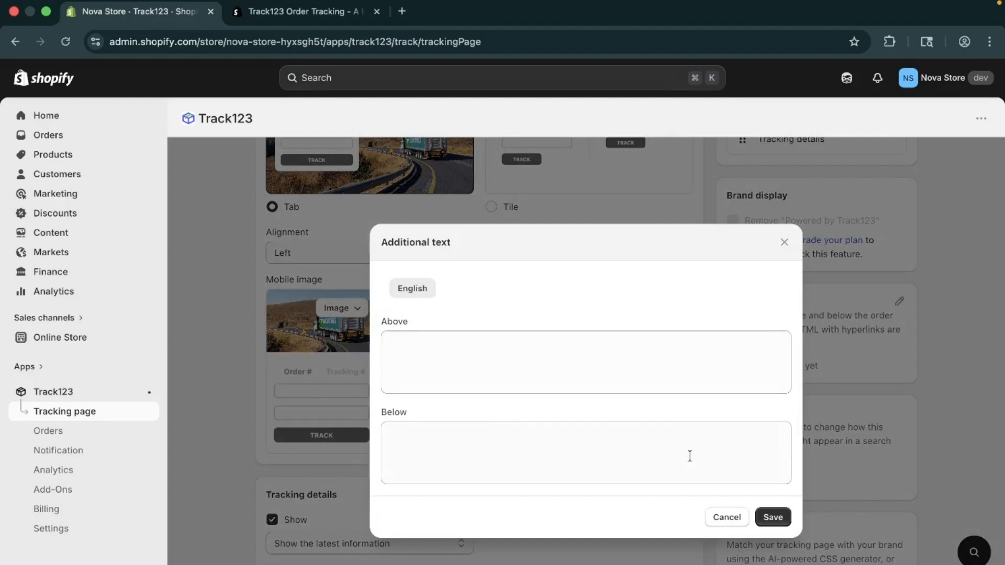
click(773, 518)
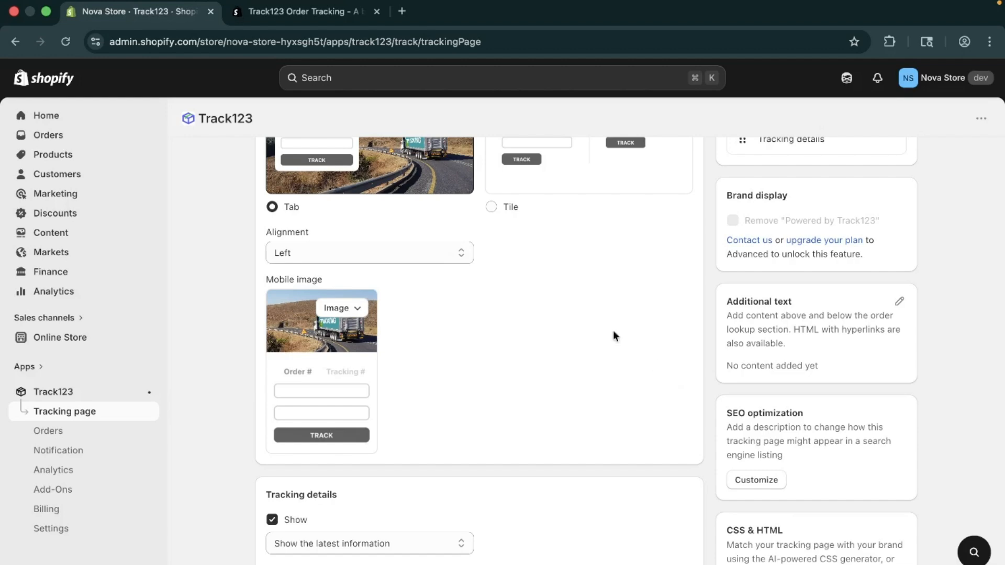
scroll(583, 312, up, 12)
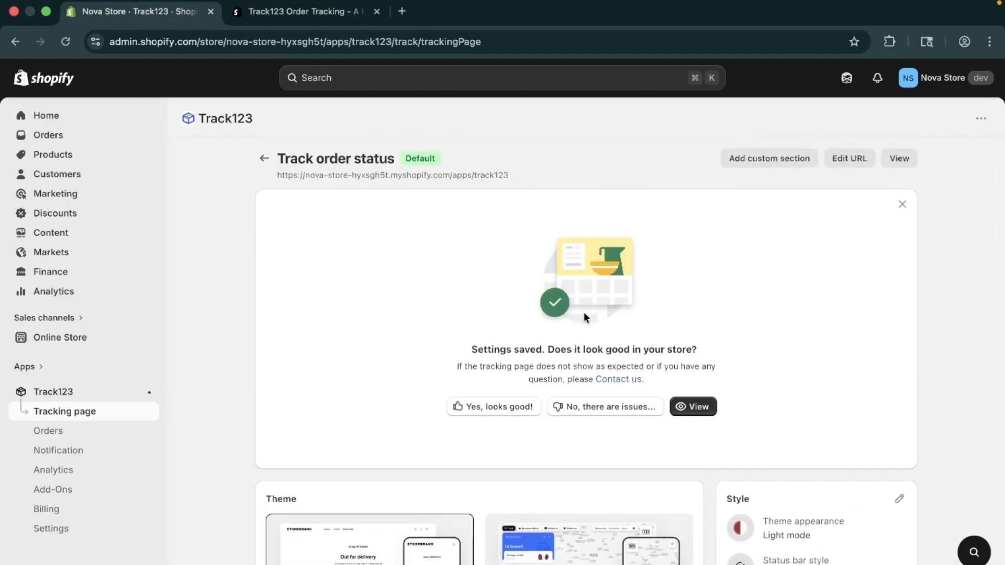
scroll(583, 312, down, 5)
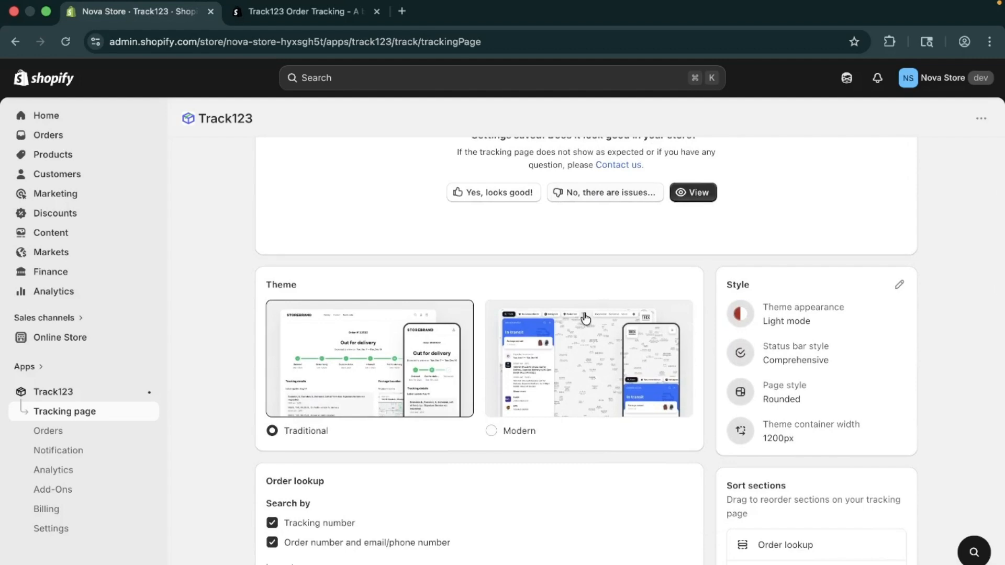